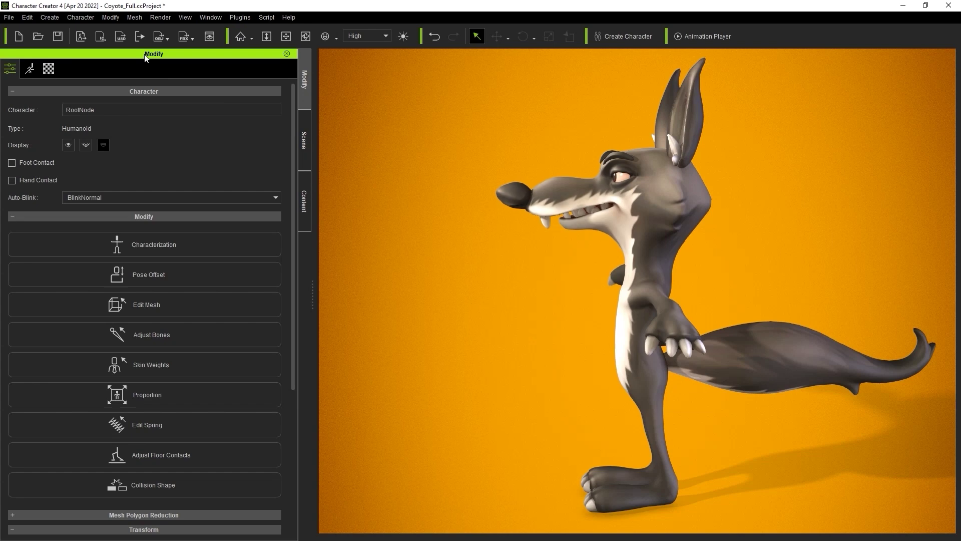
# Open the Bone Manager from Edit Spring and leave spring editing to list the character's full bone hierarchy
pyautogui.click(189, 433)
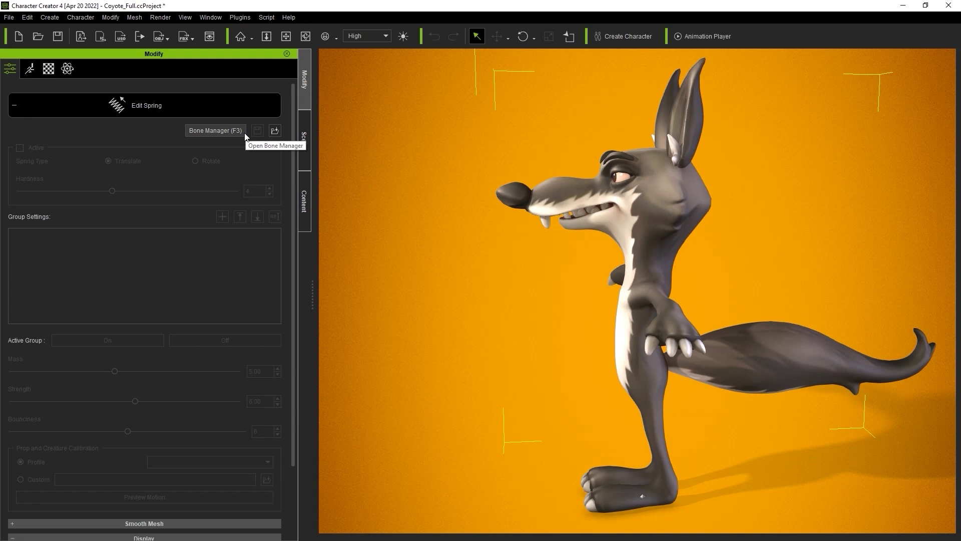
pyautogui.click(215, 130)
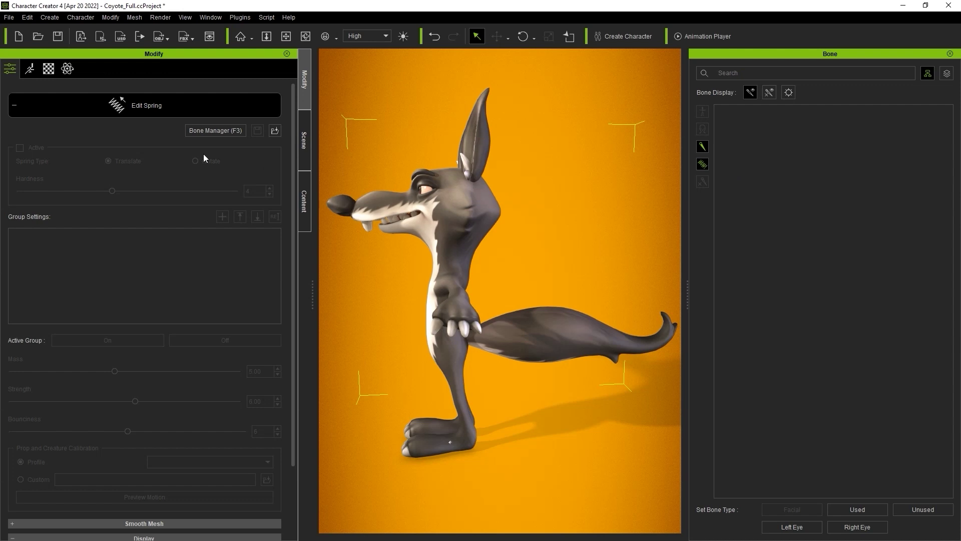
pyautogui.click(171, 115)
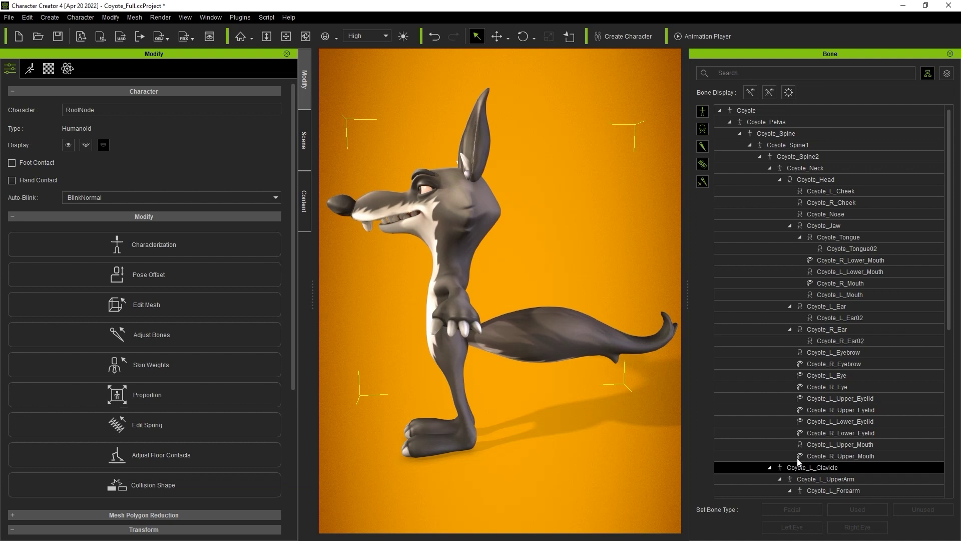
# Display the character's bones in the viewport and set their display color to red (#ff0000)
pyautogui.click(749, 97)
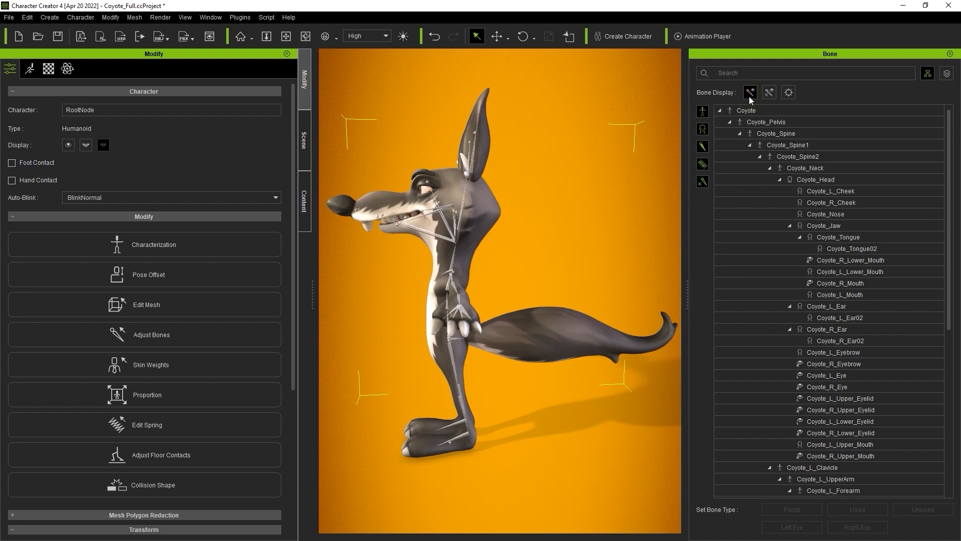
pyautogui.click(791, 96)
pyautogui.click(371, 161)
pyautogui.click(407, 150)
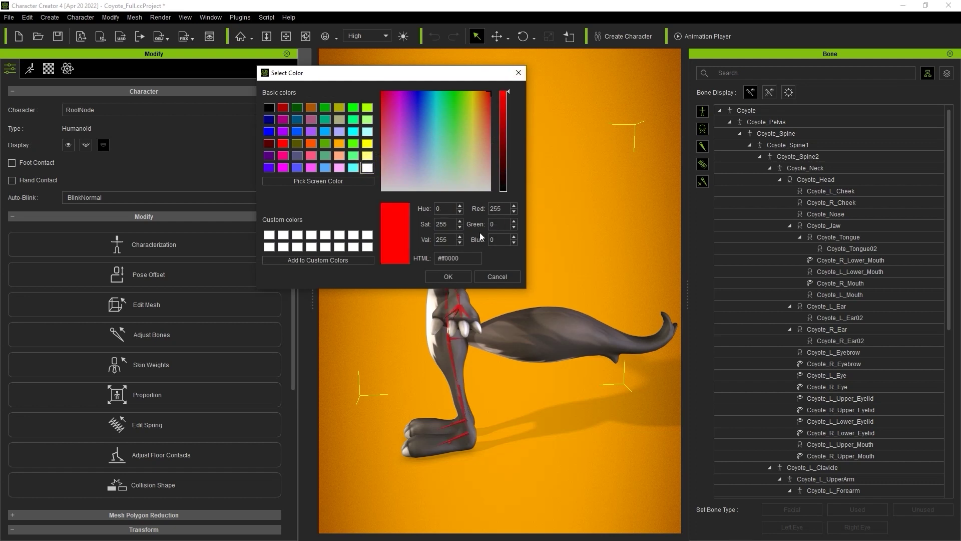
pyautogui.click(463, 275)
pyautogui.click(443, 141)
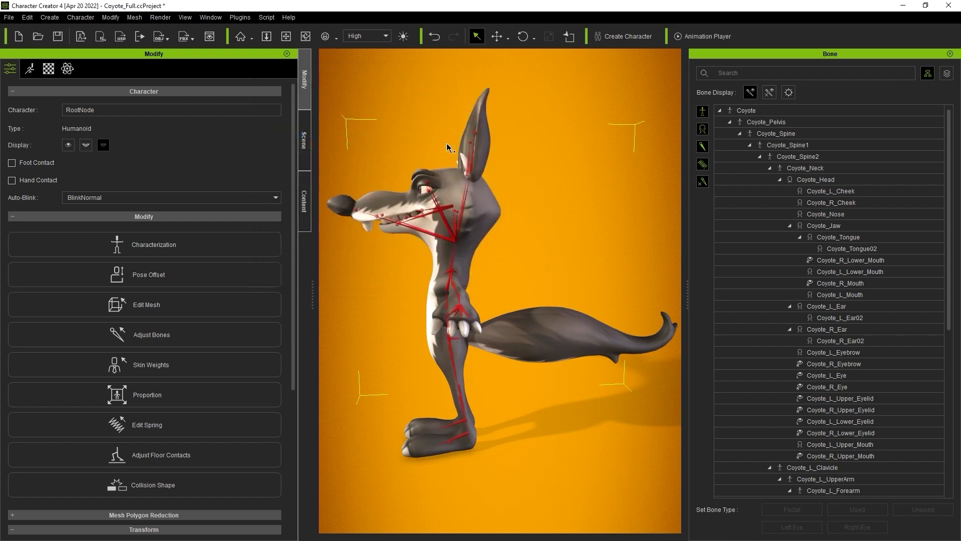
# Set the bone type of the left ear bones Coyote_L_Ear and Coyote_L_Ear02 to Used
pyautogui.moveTo(446, 143); pyautogui.dragTo(498, 163, button='right')
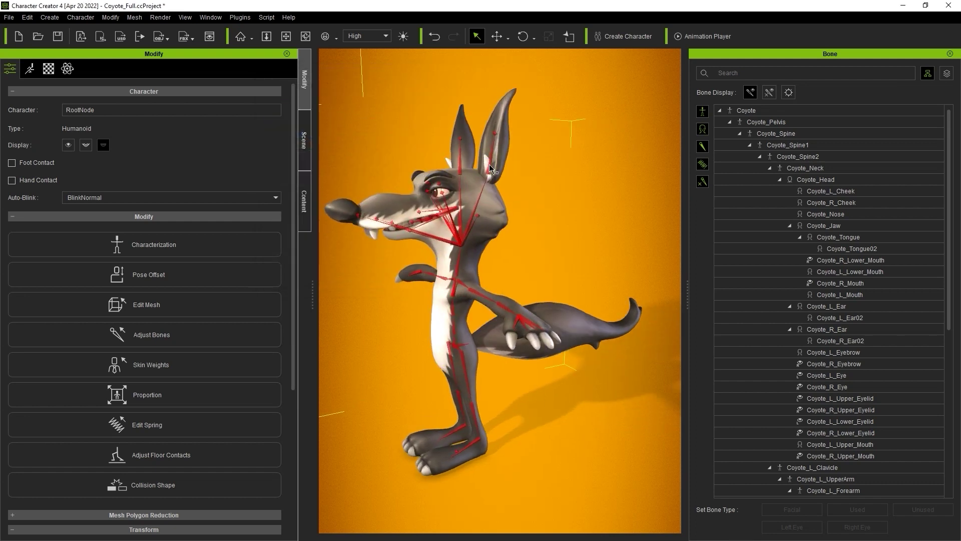
pyautogui.click(490, 169)
pyautogui.click(814, 307)
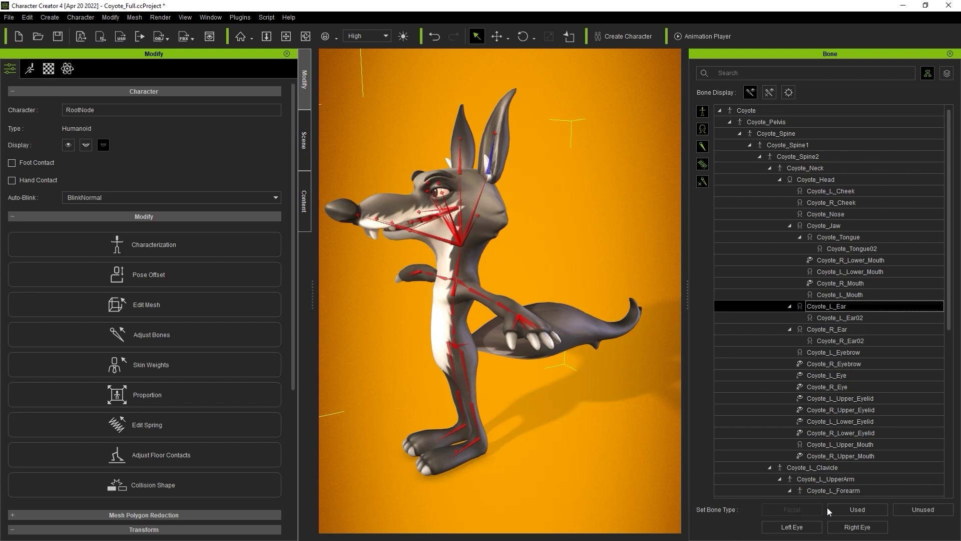
pyautogui.click(857, 509)
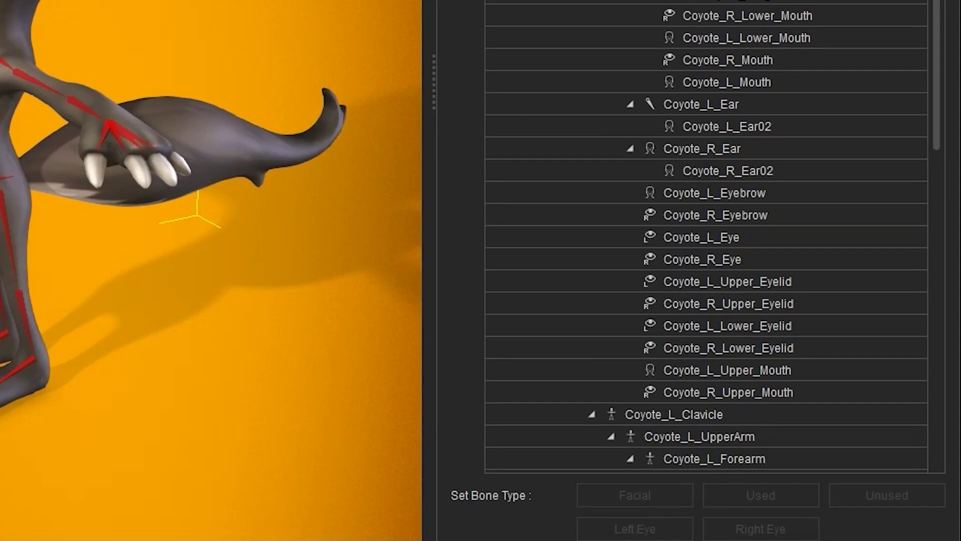
pyautogui.click(754, 126)
pyautogui.click(760, 495)
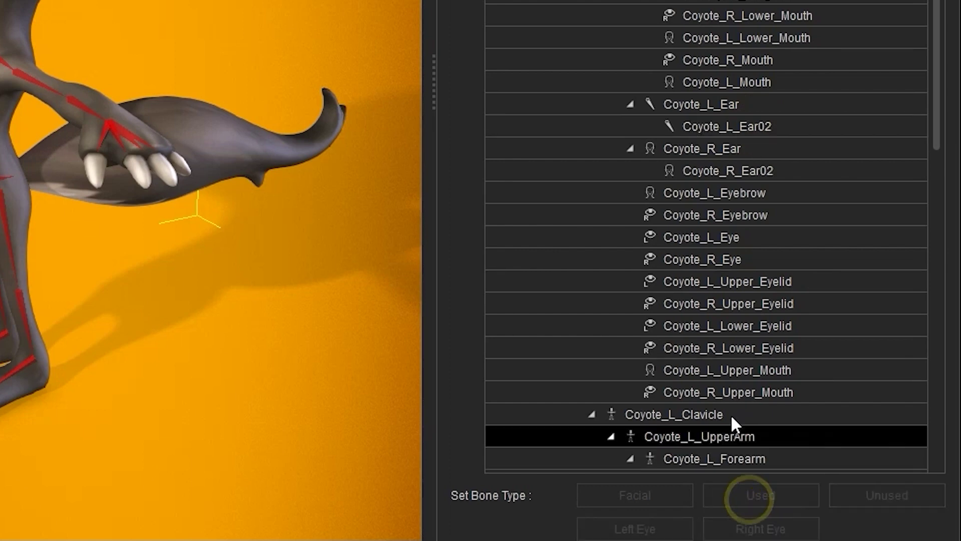
# Set the bone type of the right ear bones Coyote_R_Ear and Coyote_R_Ear02 to Used
pyautogui.click(726, 150)
pyautogui.click(761, 496)
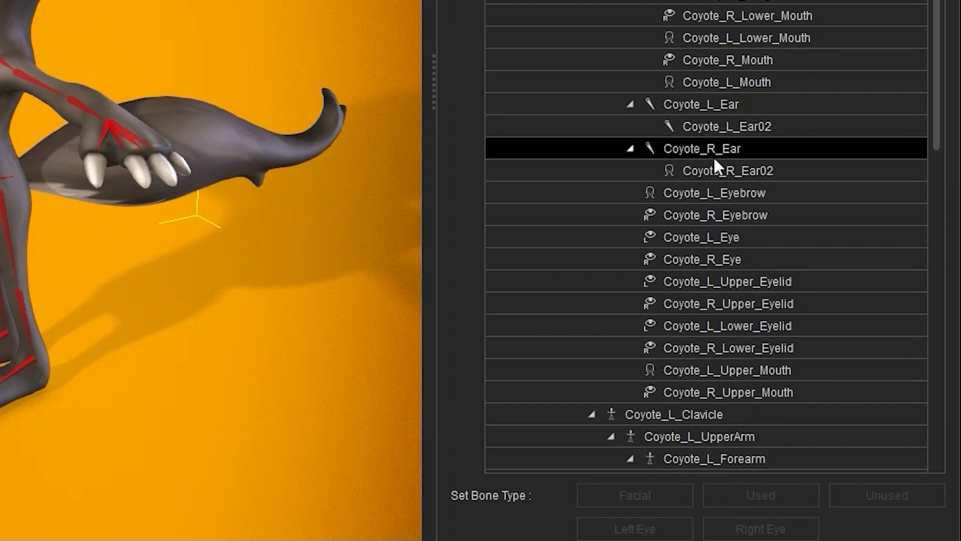
pyautogui.click(719, 173)
pyautogui.click(784, 495)
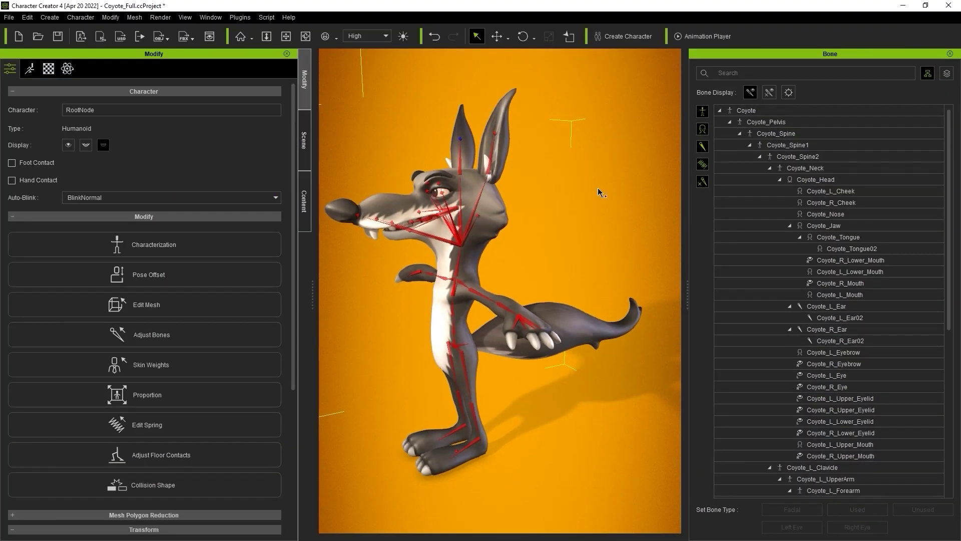
# Filter the bone list to unused bones and set Coyote_Tail, Coyote_Tail02, Coyote_Tail03 and Coyote_Tail04 to Used
pyautogui.moveTo(600, 192); pyautogui.dragTo(486, 187, button='right')
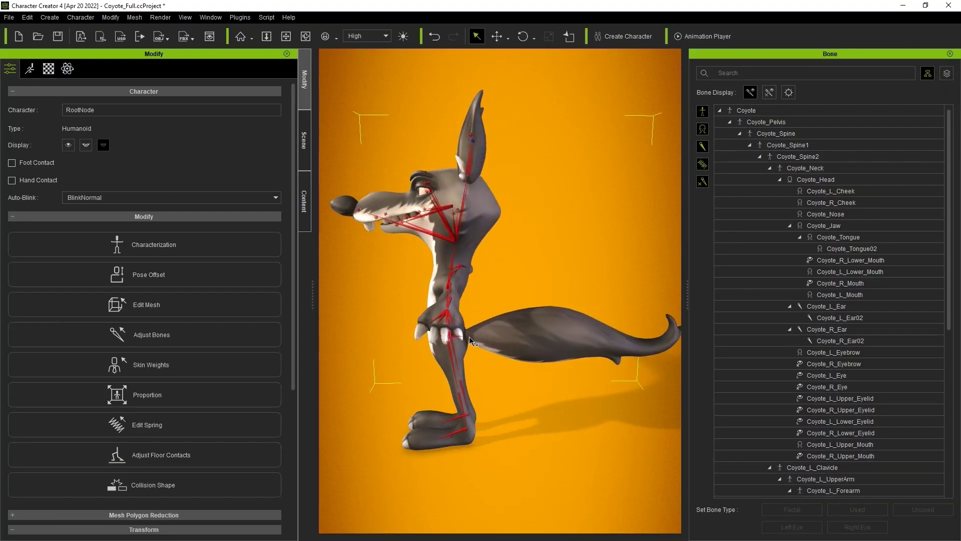
pyautogui.click(702, 181)
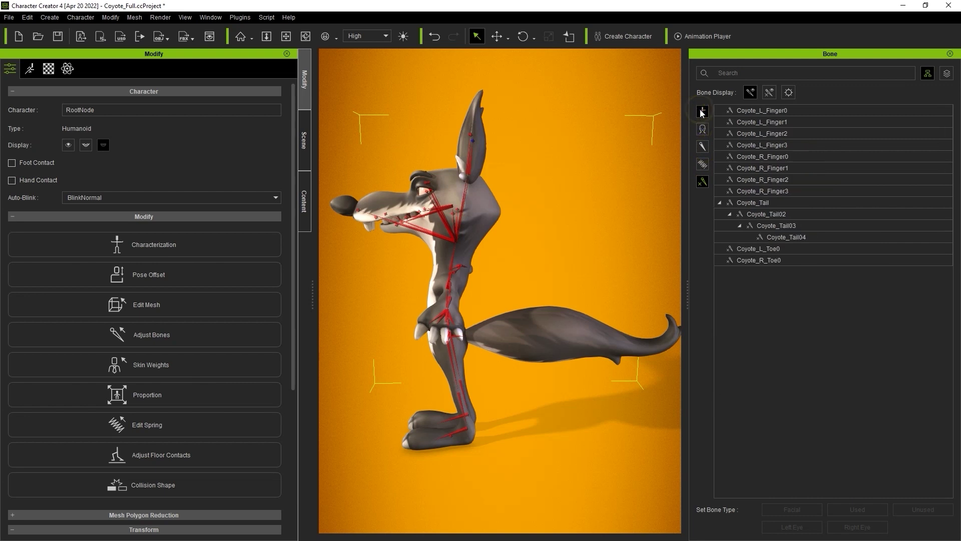
pyautogui.click(745, 202)
pyautogui.click(764, 202)
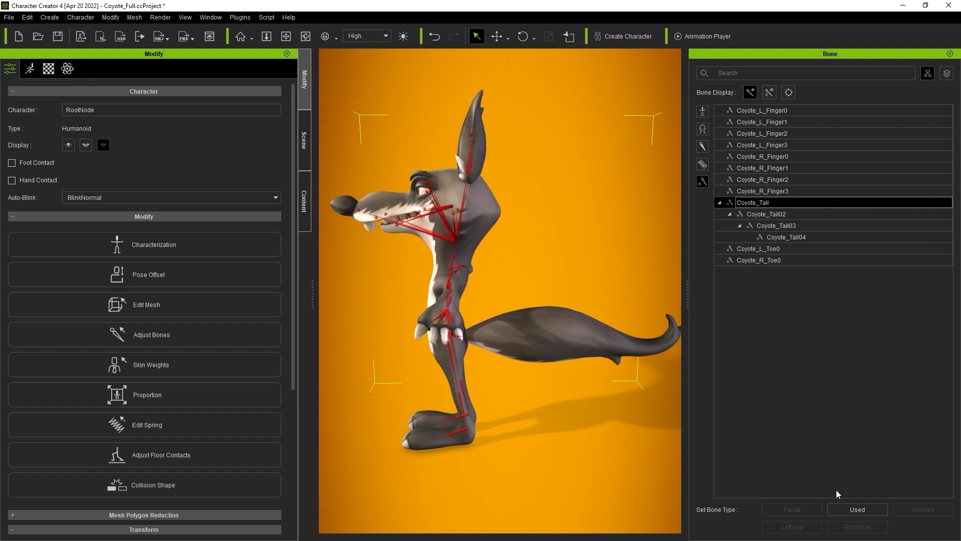
pyautogui.click(856, 509)
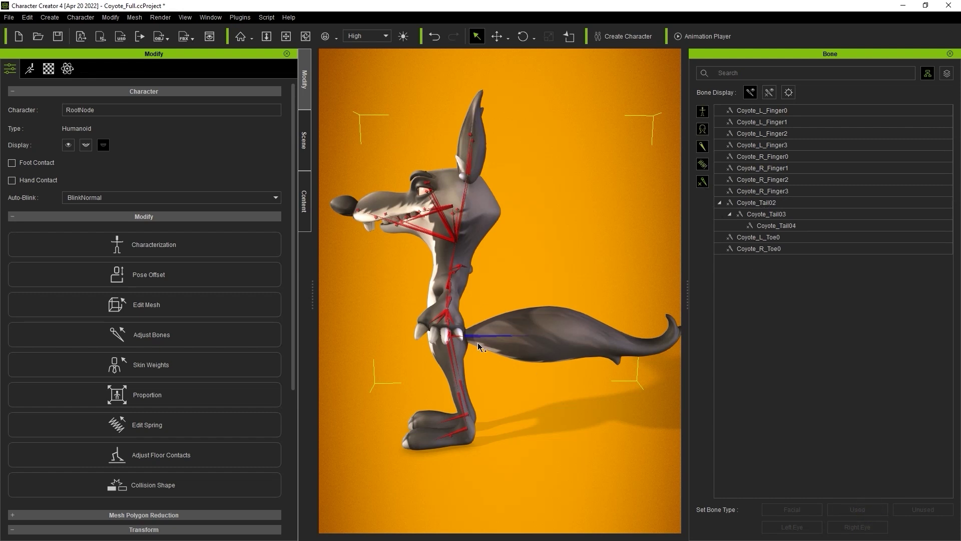
pyautogui.click(761, 202)
pyautogui.click(856, 509)
pyautogui.click(766, 202)
pyautogui.click(856, 510)
pyautogui.click(775, 202)
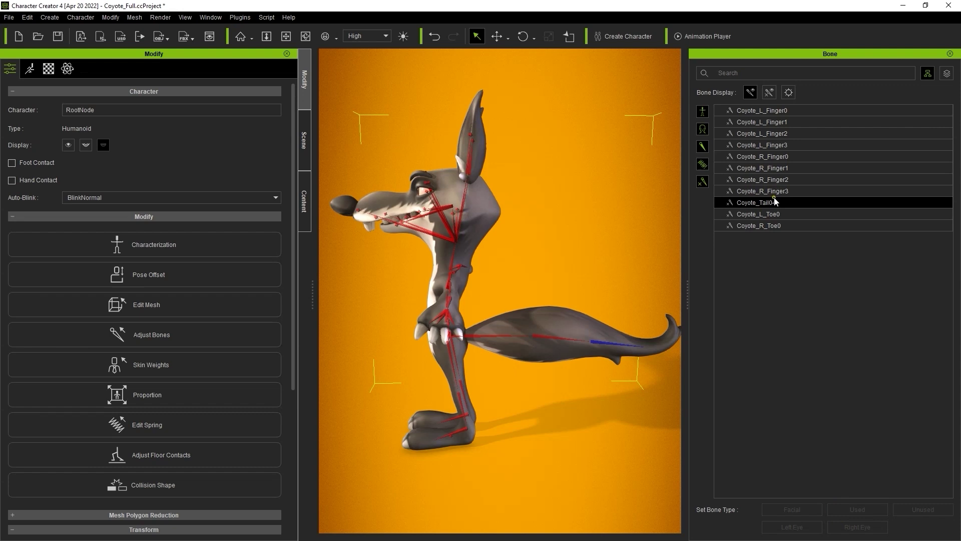
pyautogui.click(840, 510)
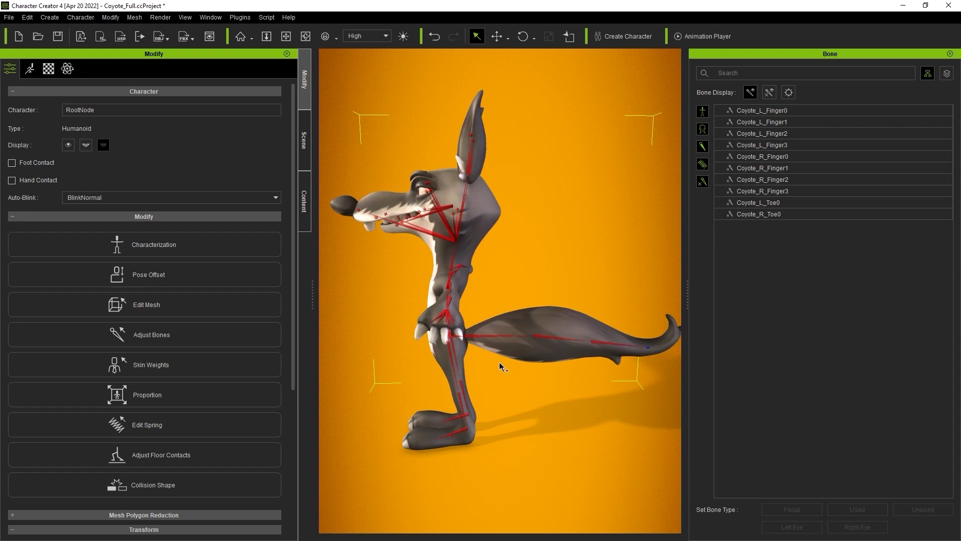
# Enter Edit Spring and activate springs on the base and tip bones of both ears
pyautogui.click(185, 429)
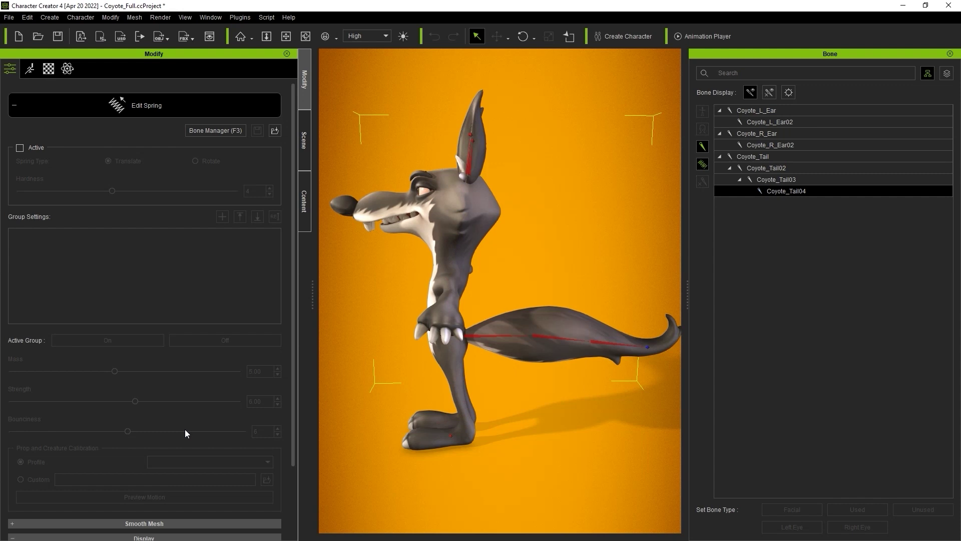
pyautogui.moveTo(403, 269); pyautogui.dragTo(503, 263, button='right')
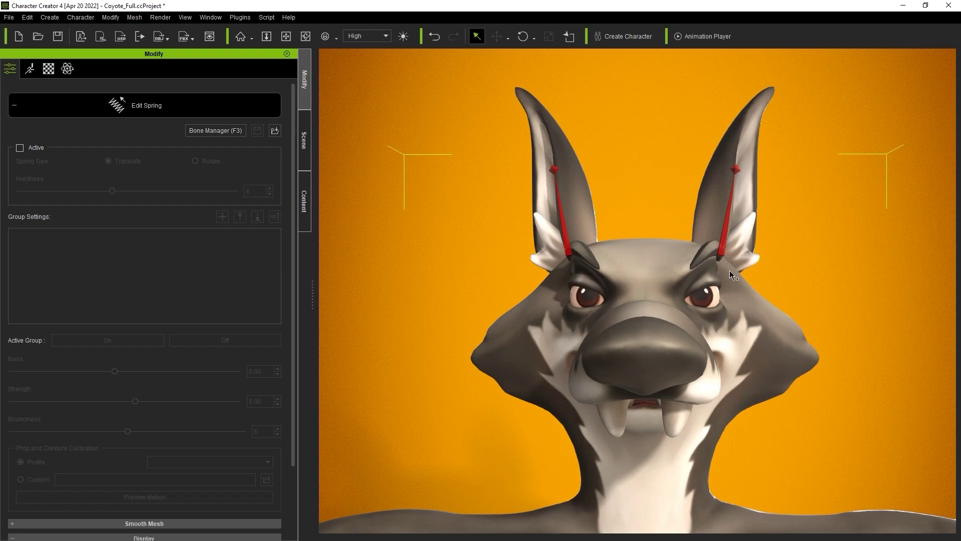
pyautogui.click(20, 148)
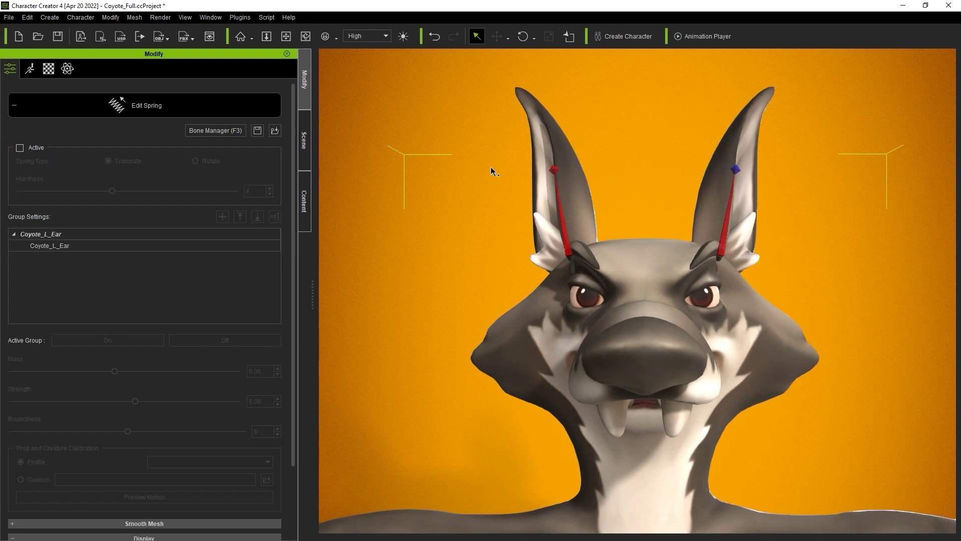
pyautogui.click(20, 147)
pyautogui.click(20, 148)
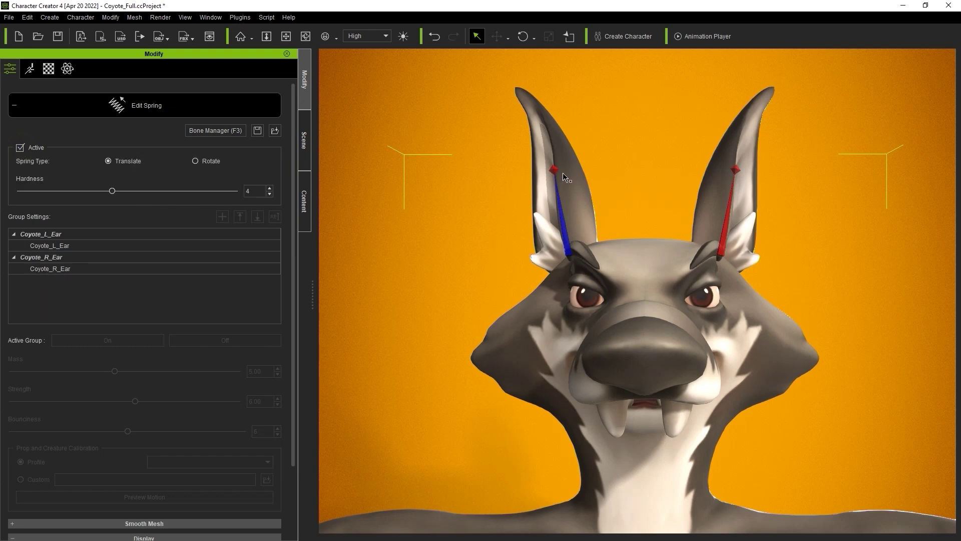
pyautogui.click(20, 147)
pyautogui.click(20, 148)
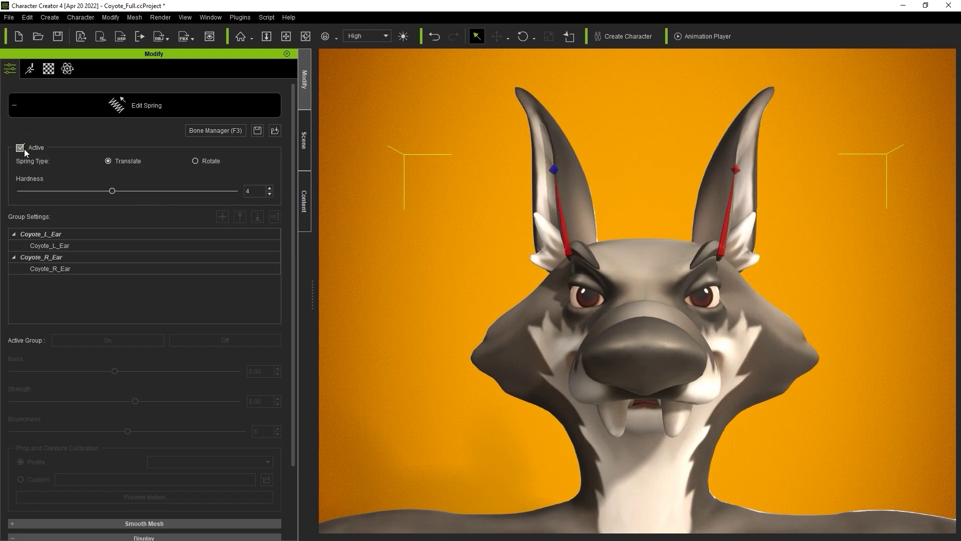
# Apply the Head / Shoulder body rig calibration motion in the Animation Player and preview the ear springs
pyautogui.click(730, 38)
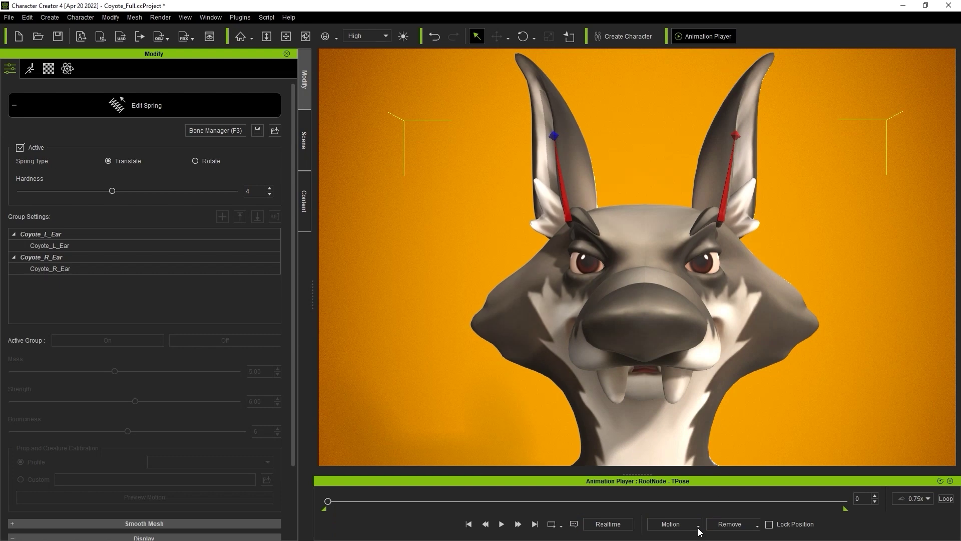
pyautogui.click(698, 526)
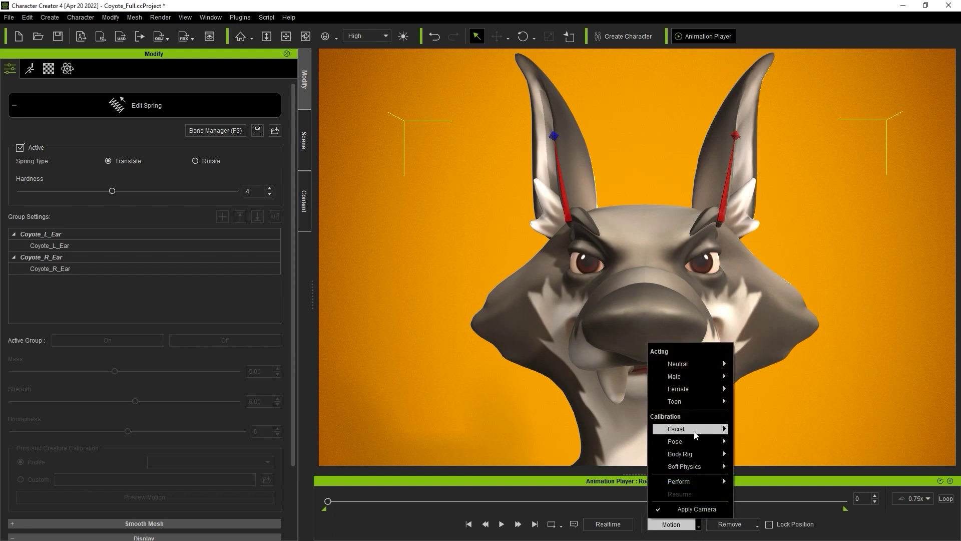
pyautogui.moveTo(698, 453)
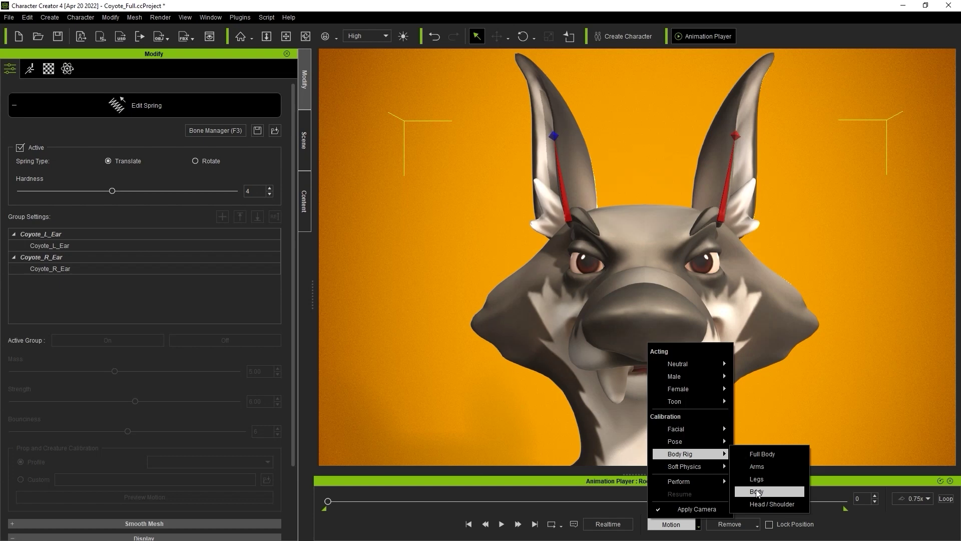
pyautogui.click(761, 503)
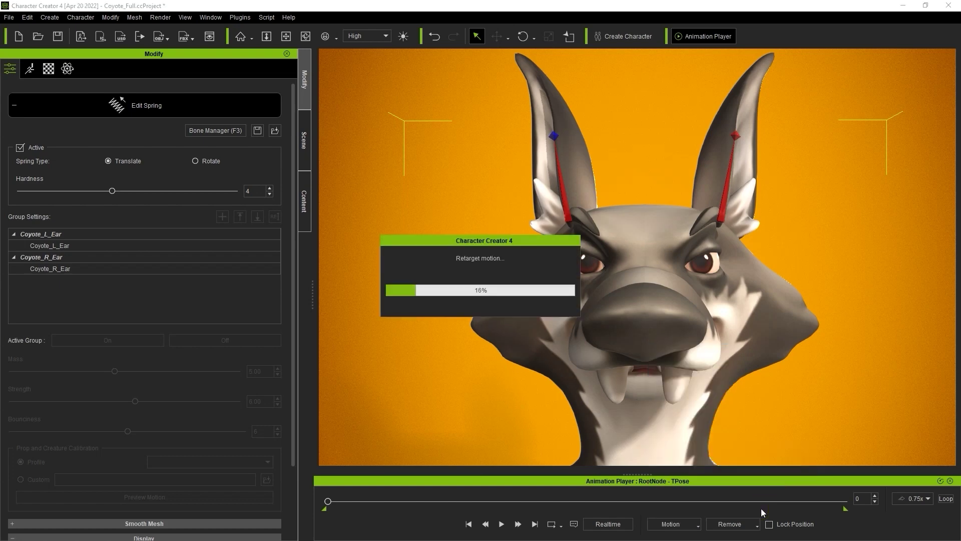
pyautogui.click(501, 523)
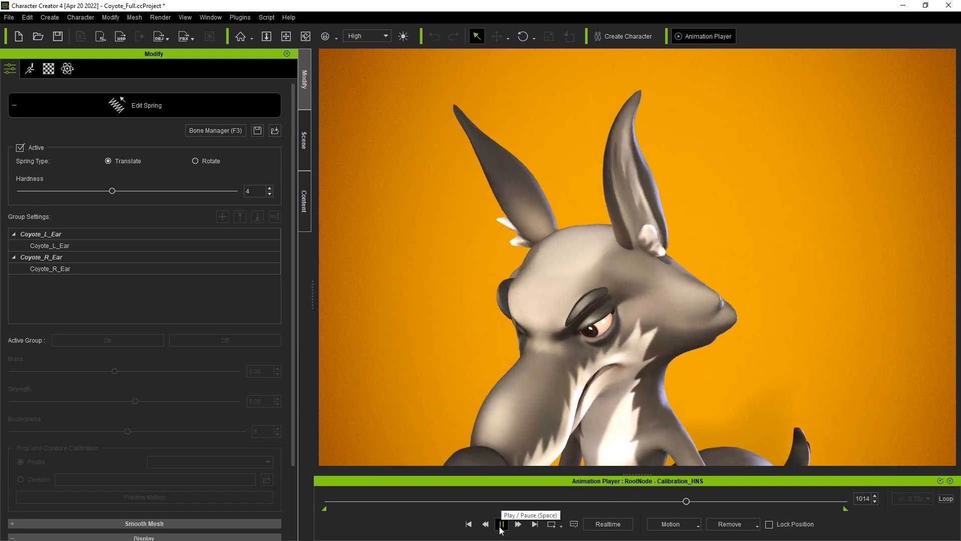
pyautogui.click(501, 524)
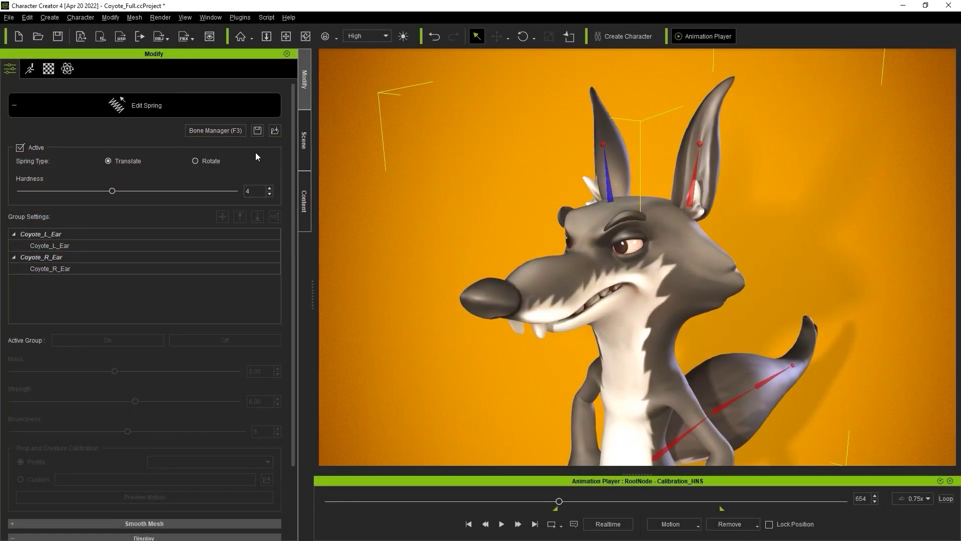
# Change the ear bones' spring type to Rotate and preview the calibration motion
pyautogui.click(195, 162)
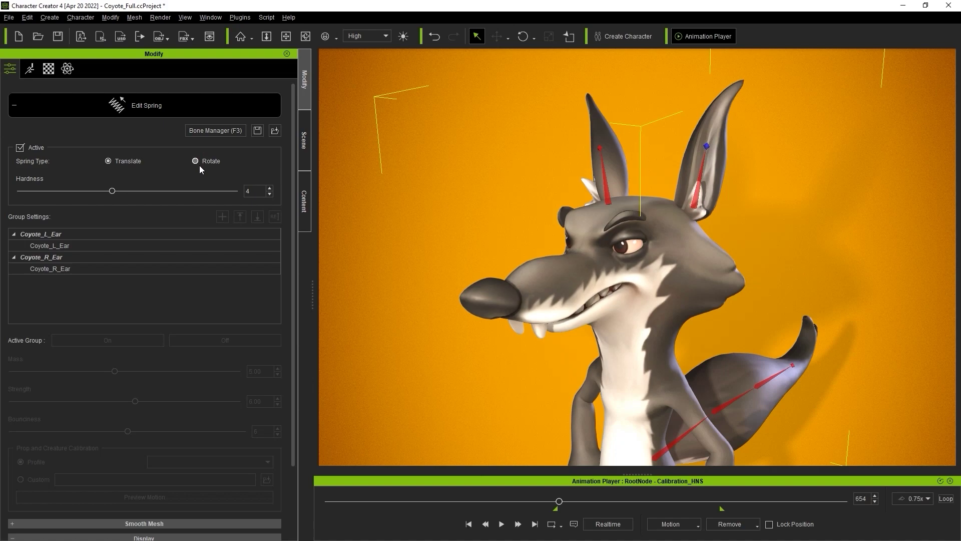
pyautogui.click(501, 526)
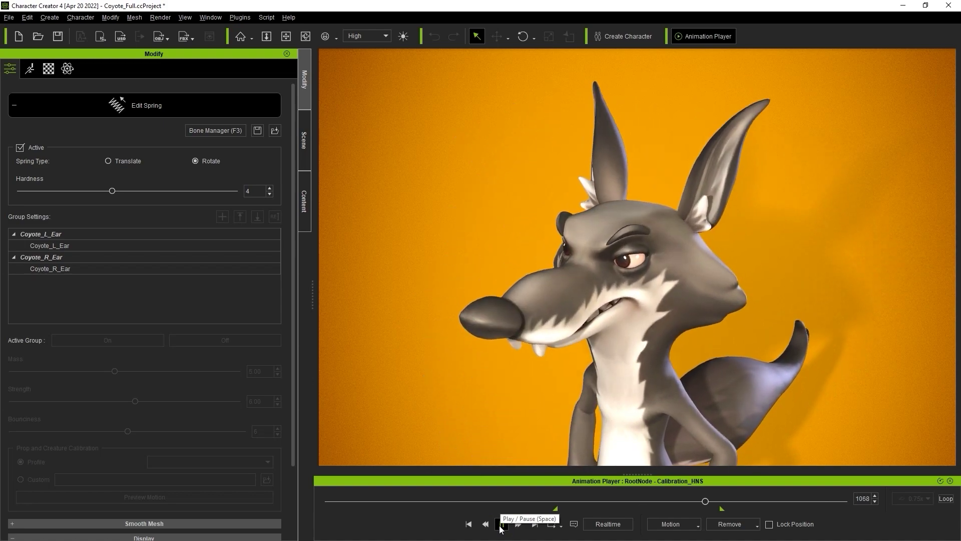
pyautogui.click(500, 525)
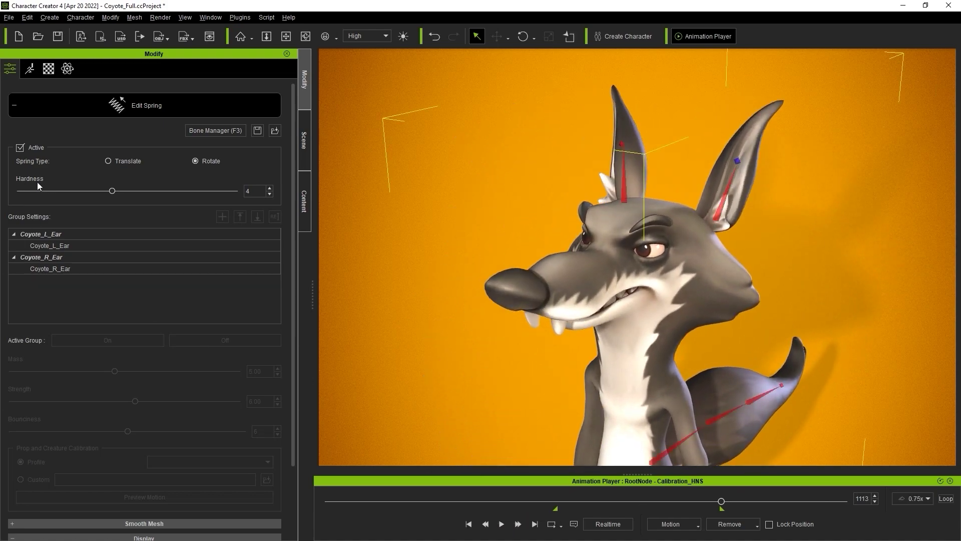
# Set the ear bones' spring hardness to 7 and play the calibration motion
pyautogui.moveTo(112, 191); pyautogui.dragTo(204, 192)
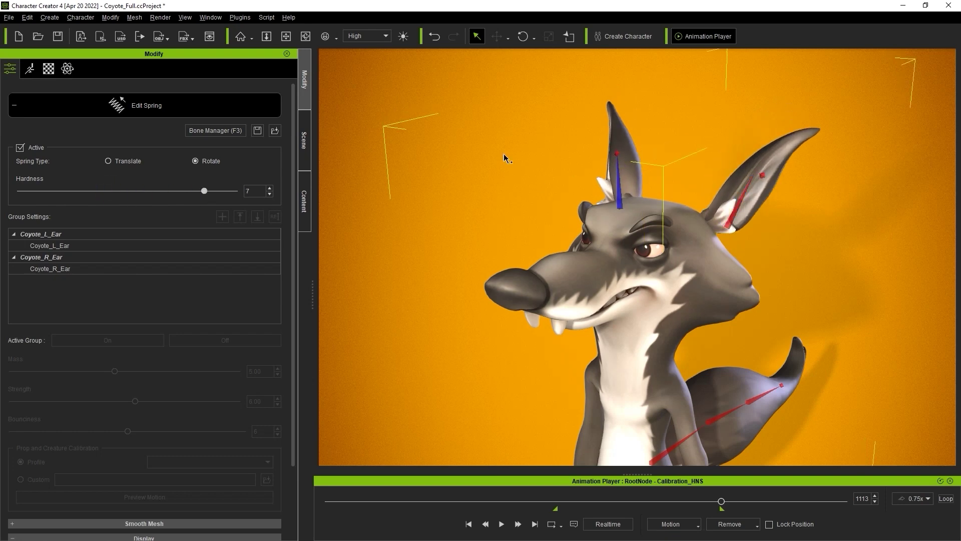
pyautogui.moveTo(204, 190); pyautogui.dragTo(175, 192)
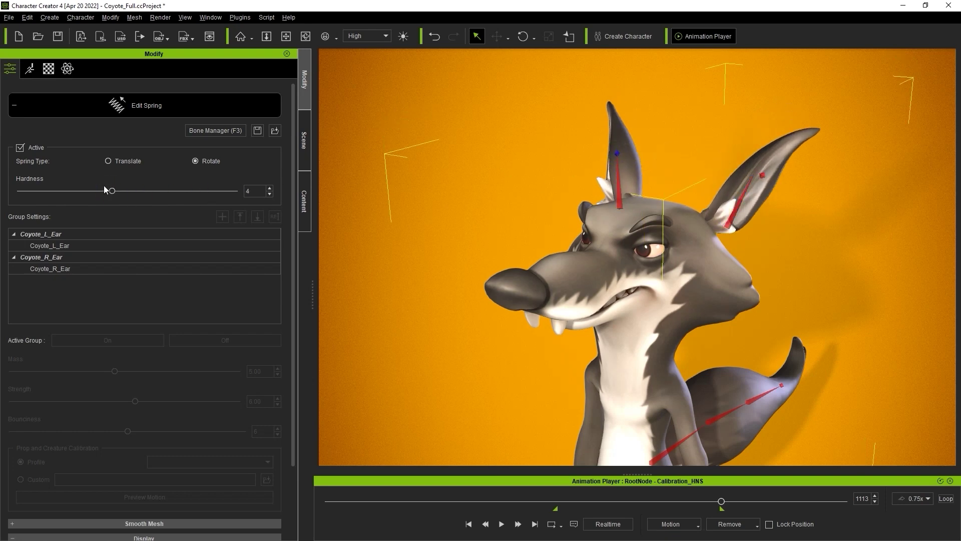
pyautogui.click(188, 191)
pyautogui.click(501, 523)
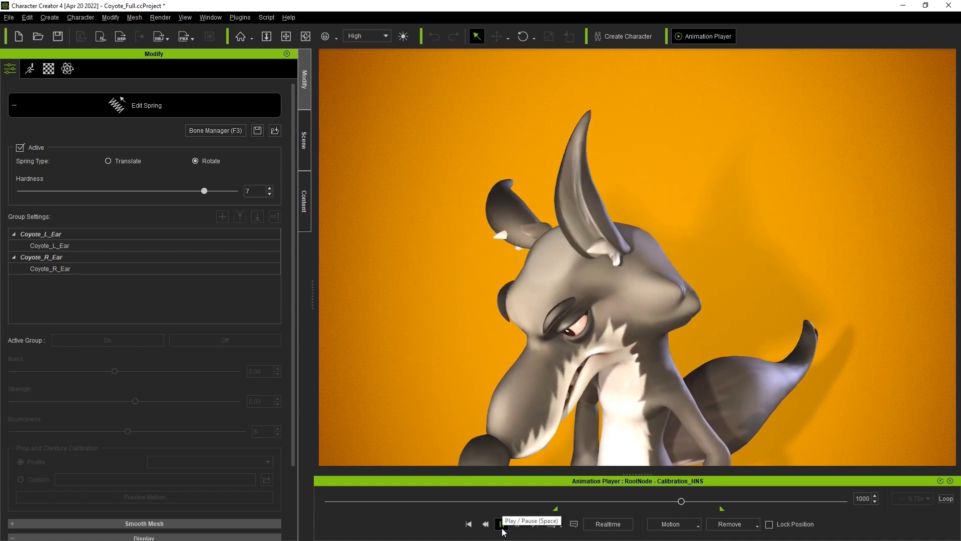
# Stop the ear calibration playback and give the tail bones active springs with the Rotate spring type
pyautogui.click(502, 529)
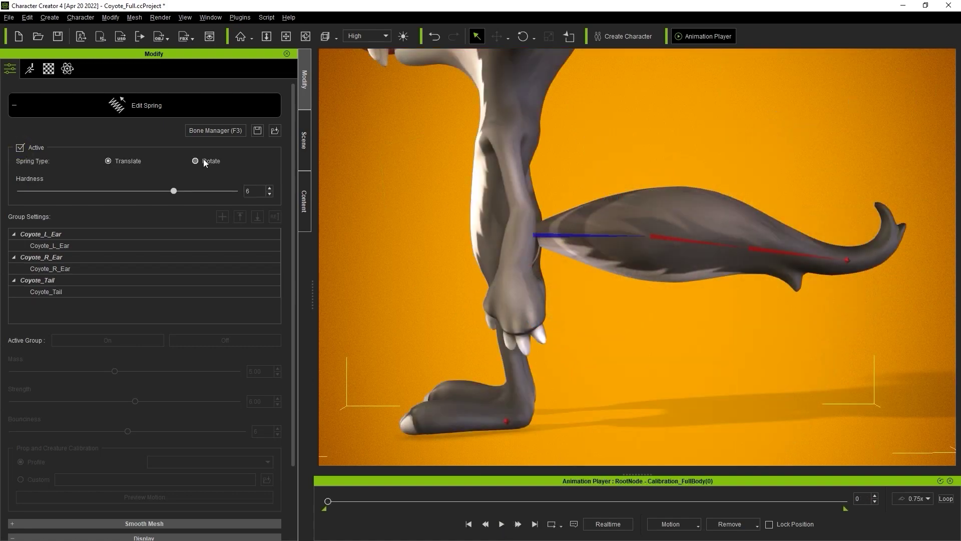
pyautogui.click(20, 148)
pyautogui.click(20, 148)
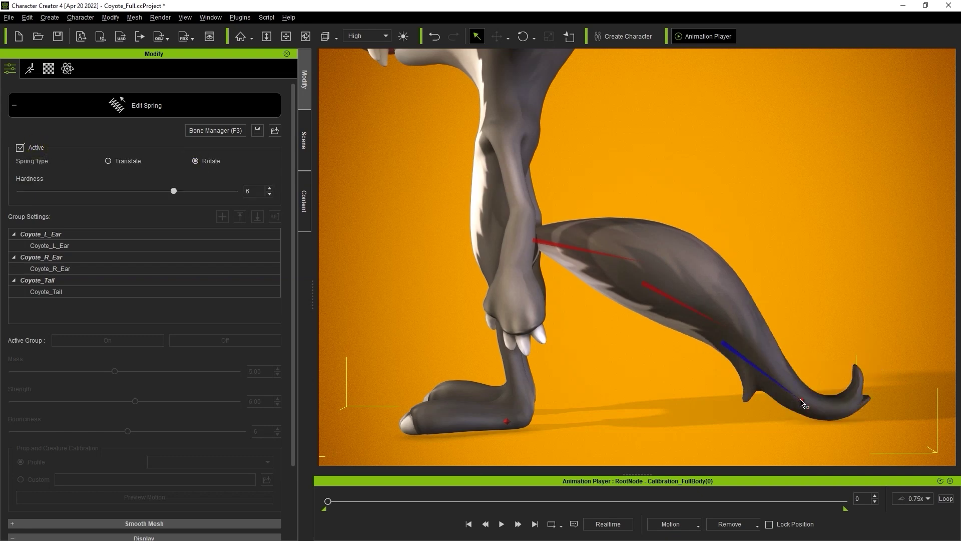
pyautogui.click(195, 161)
# Apply the Full Body body rig calibration motion and play it to preview the tail spring
pyautogui.click(671, 524)
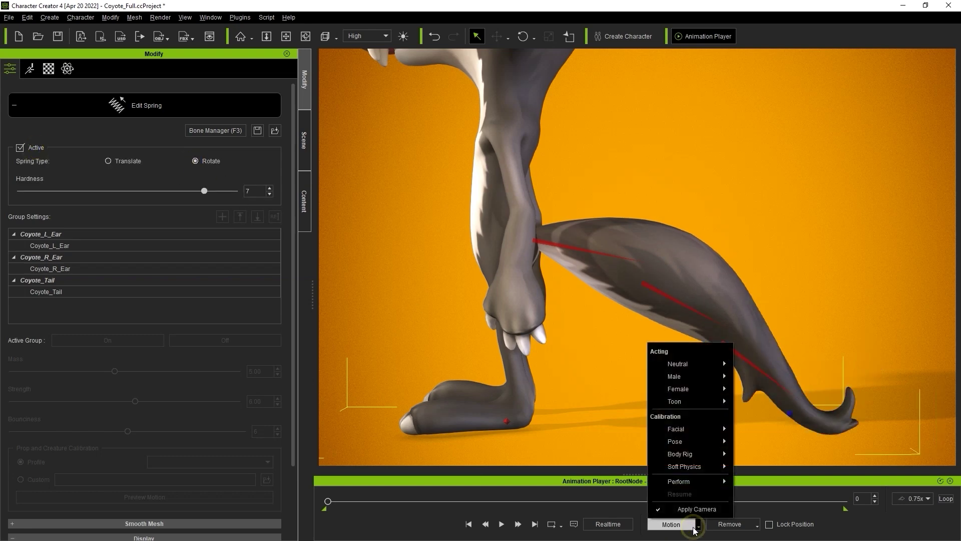
pyautogui.moveTo(699, 452)
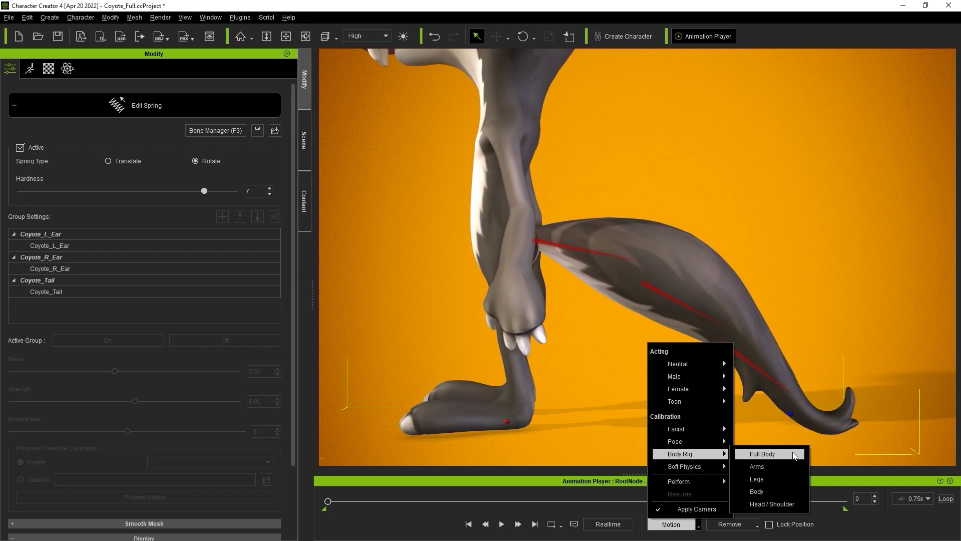
pyautogui.click(776, 454)
pyautogui.click(501, 524)
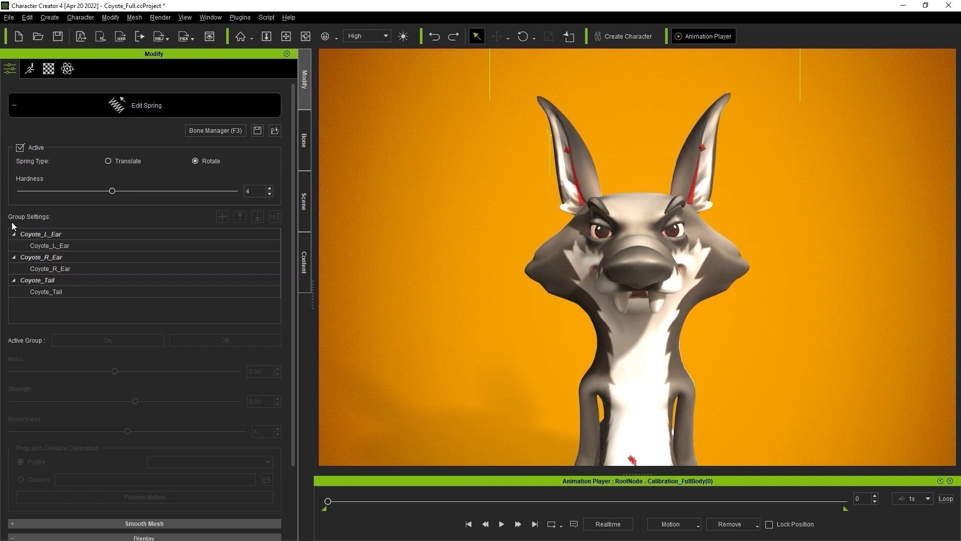
# Review the group settings of the Coyote_L_Ear, Coyote_R_Ear and Coyote_Tail springs
pyautogui.click(45, 234)
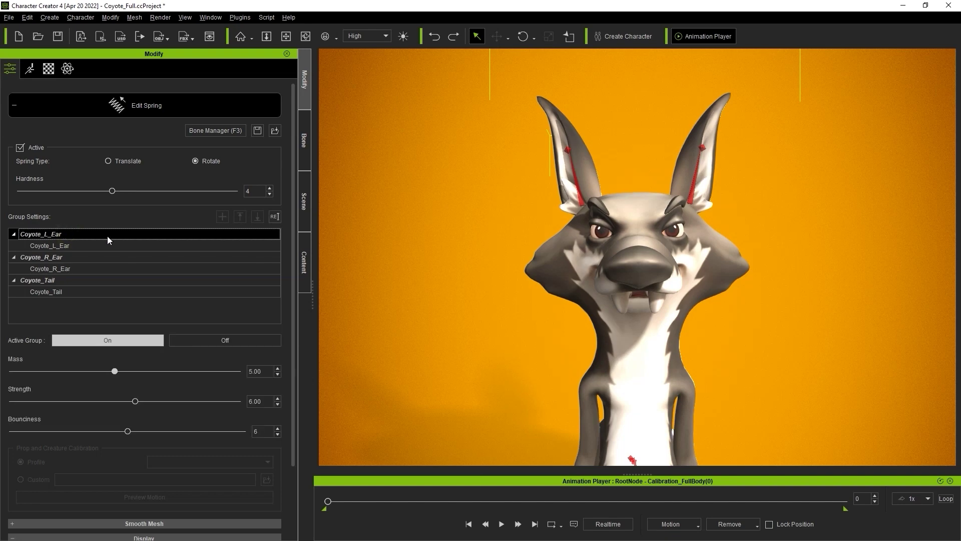
pyautogui.click(235, 257)
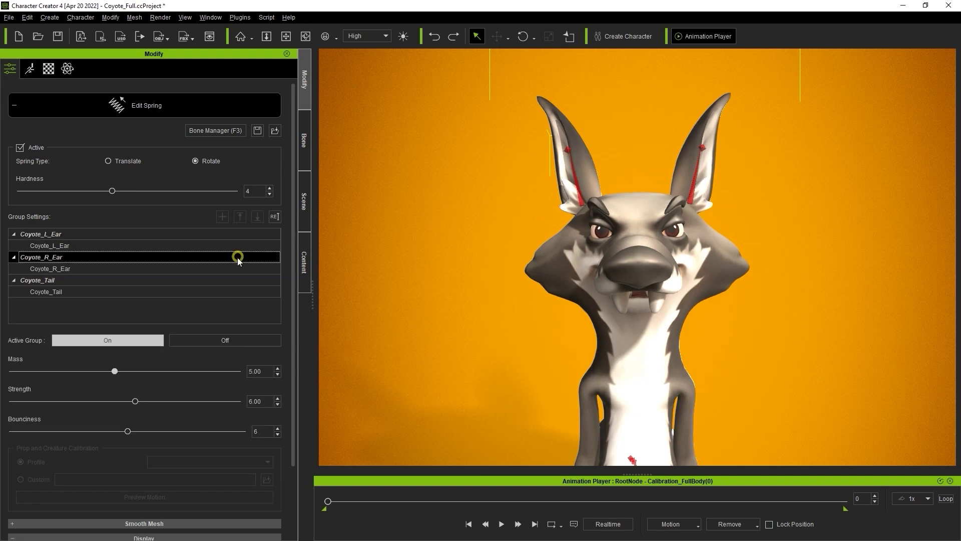
pyautogui.click(217, 280)
pyautogui.click(157, 244)
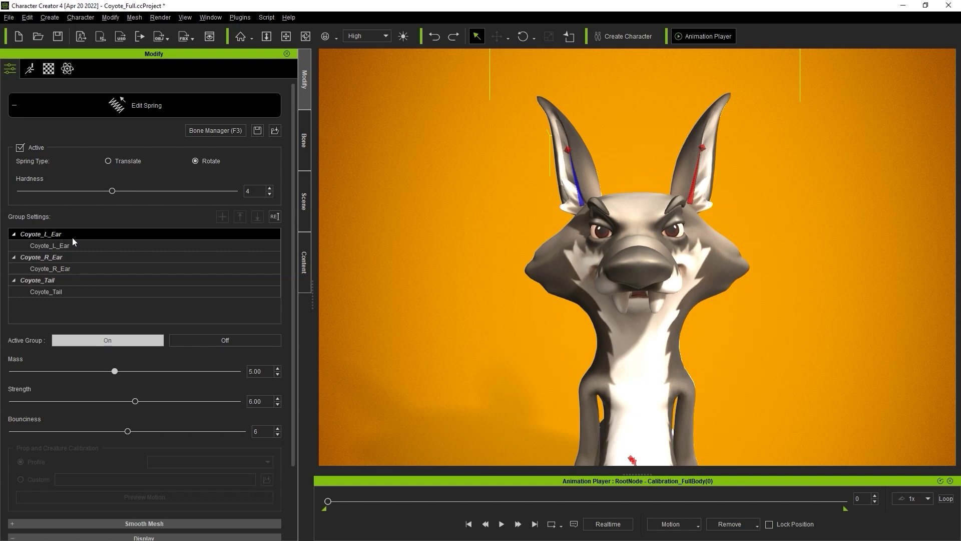
# Rename the Coyote_L_Ear spring group to Coyote_Ear
pyautogui.doubleClick(38, 235)
pyautogui.click(50, 239)
pyautogui.press('BackSpace')
pyautogui.press('BackSpace')
pyautogui.press('Return')
# Move the Coyote_R_Ear bone up into the Coyote_Ear spring group so both ears share one group
pyautogui.click(58, 268)
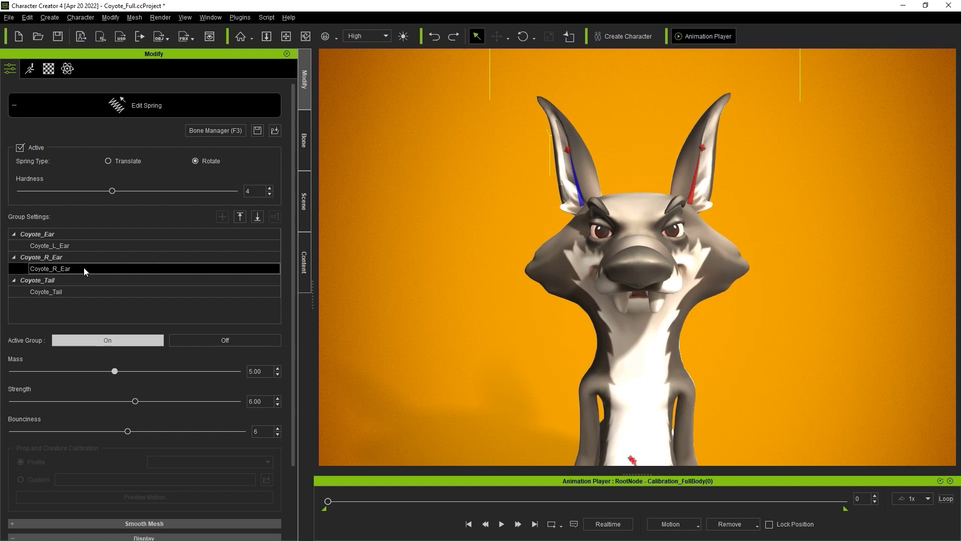
pyautogui.click(78, 236)
pyautogui.click(80, 269)
pyautogui.click(241, 217)
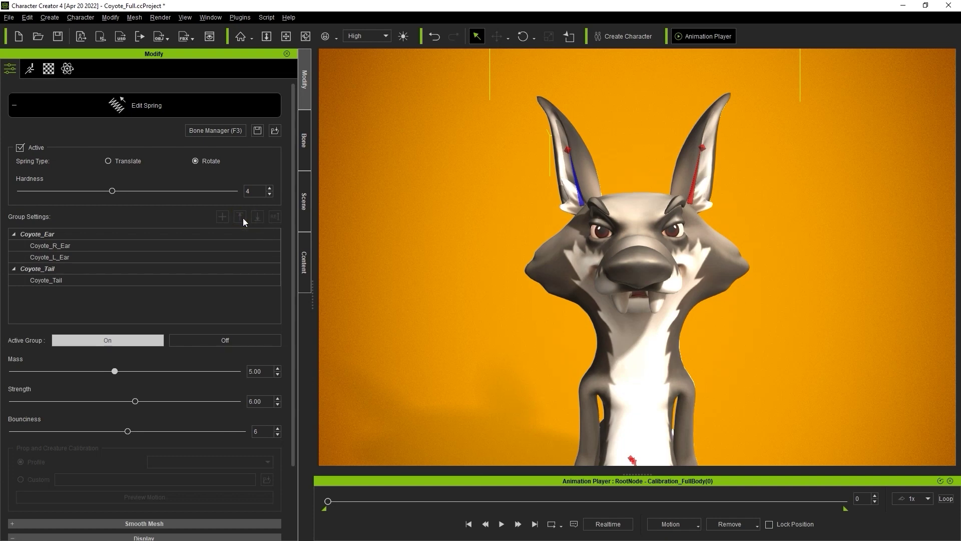
pyautogui.moveTo(100, 256); pyautogui.dragTo(110, 249)
# Turn the Coyote_Ear spring group off and back on
pyautogui.click(71, 236)
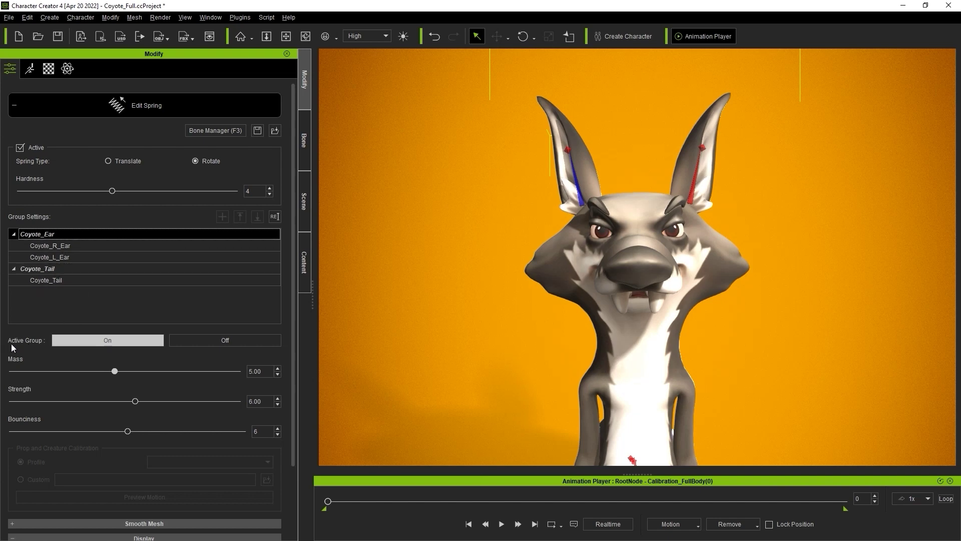
pyautogui.click(201, 341)
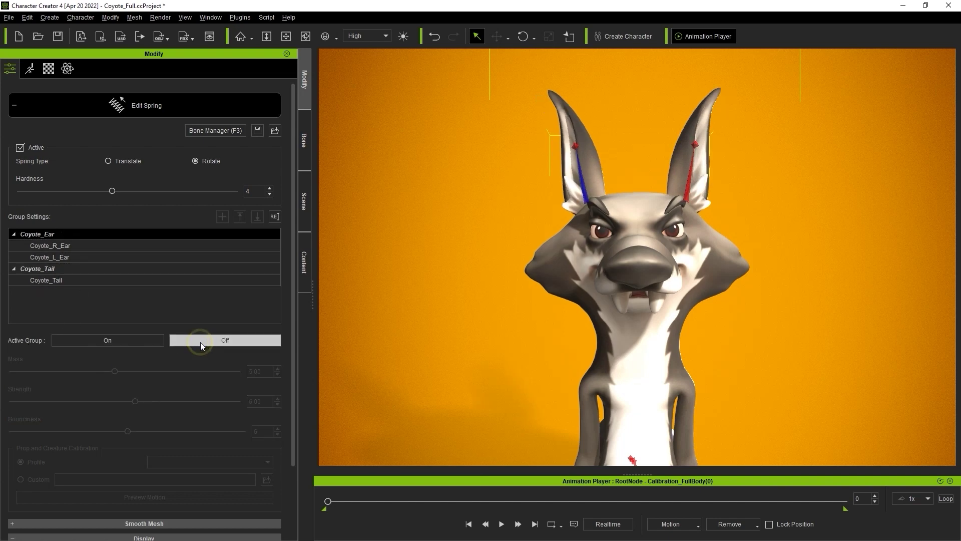
pyautogui.click(131, 341)
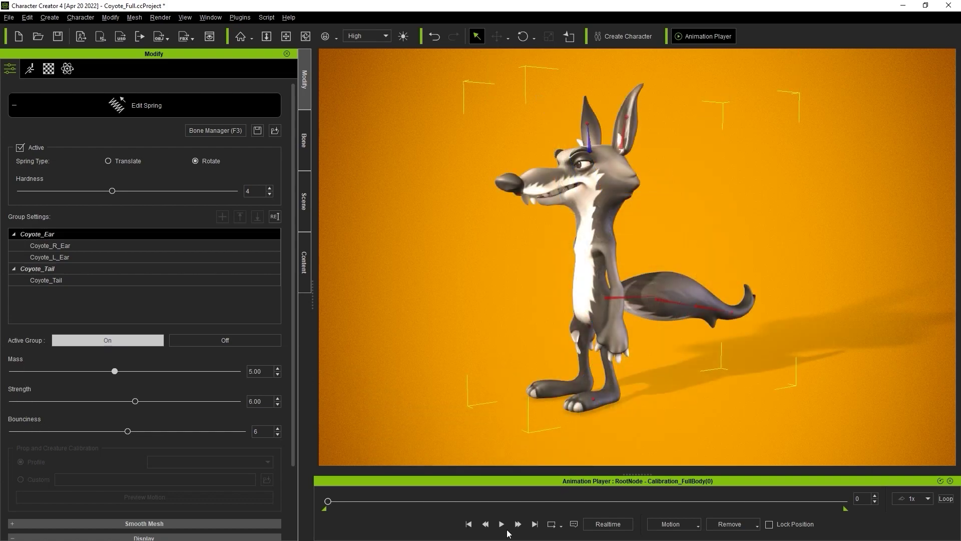
# Play the calibration motion while tuning the Coyote_Ear group to mass 6.79, strength 4.88 and bounciness 7
pyautogui.click(502, 524)
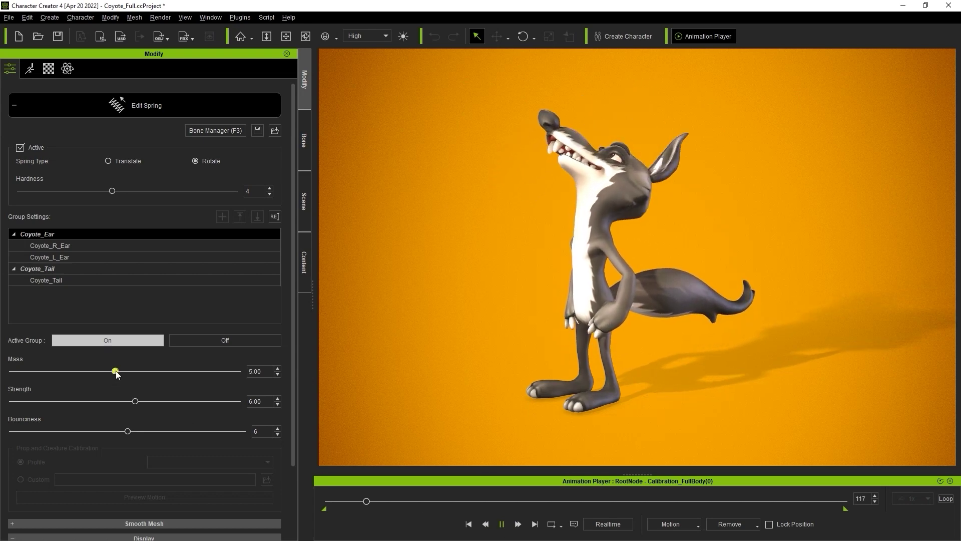
pyautogui.moveTo(114, 371); pyautogui.dragTo(171, 375)
pyautogui.moveTo(135, 401); pyautogui.dragTo(81, 401)
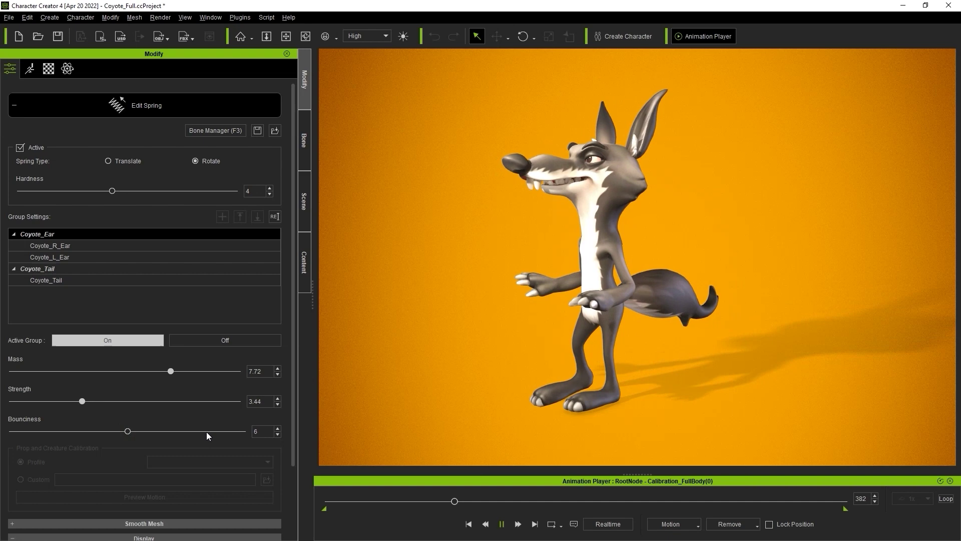
pyautogui.moveTo(170, 373); pyautogui.dragTo(123, 377)
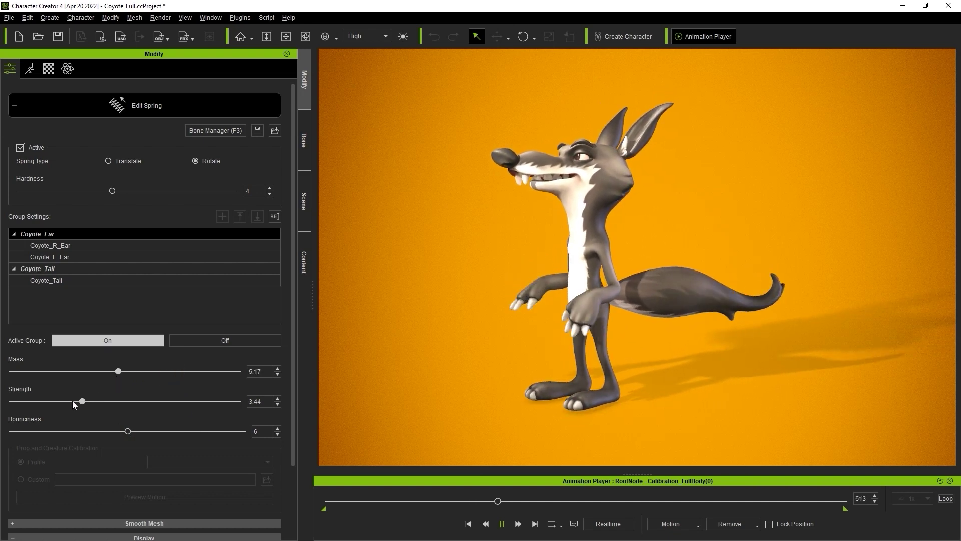
pyautogui.moveTo(82, 401); pyautogui.dragTo(137, 403)
pyautogui.moveTo(124, 371); pyautogui.dragTo(112, 401)
pyautogui.moveTo(137, 432); pyautogui.dragTo(159, 431)
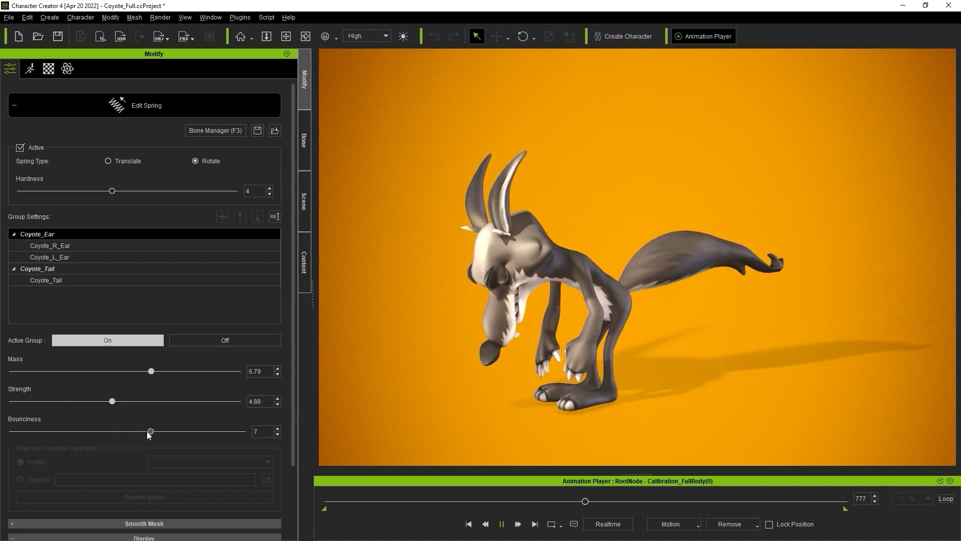
pyautogui.click(502, 524)
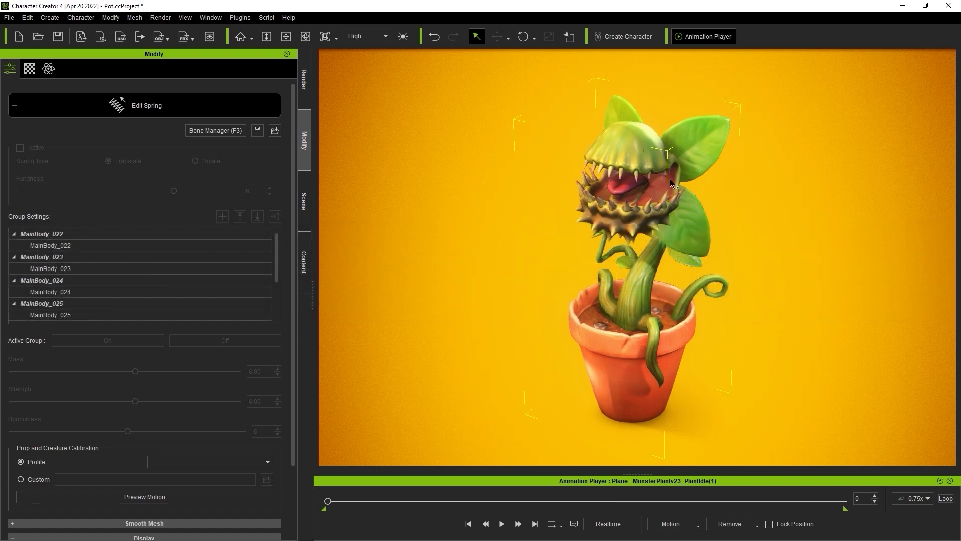
# Add the motion file Motion1.rlMotion to the potted monster plant's perform list
pyautogui.click(697, 524)
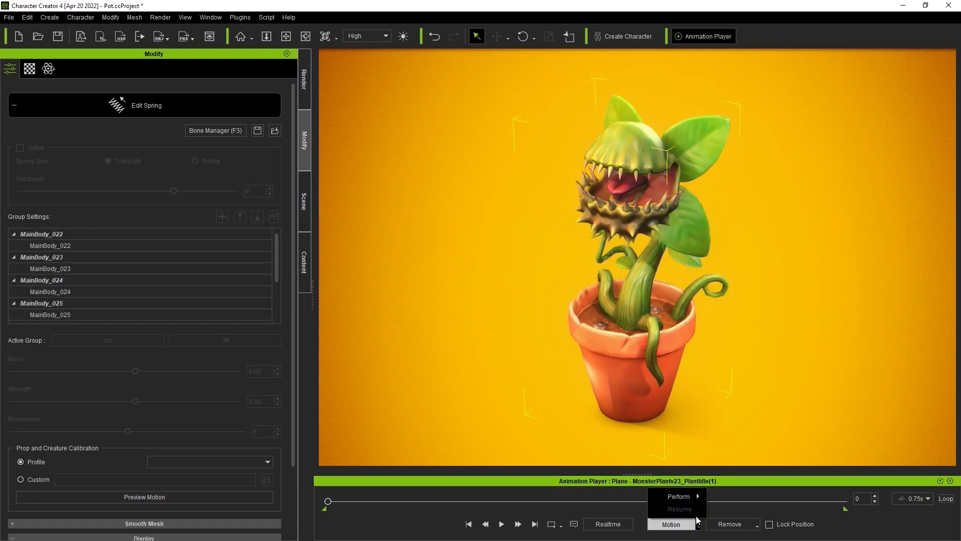
pyautogui.moveTo(696, 493)
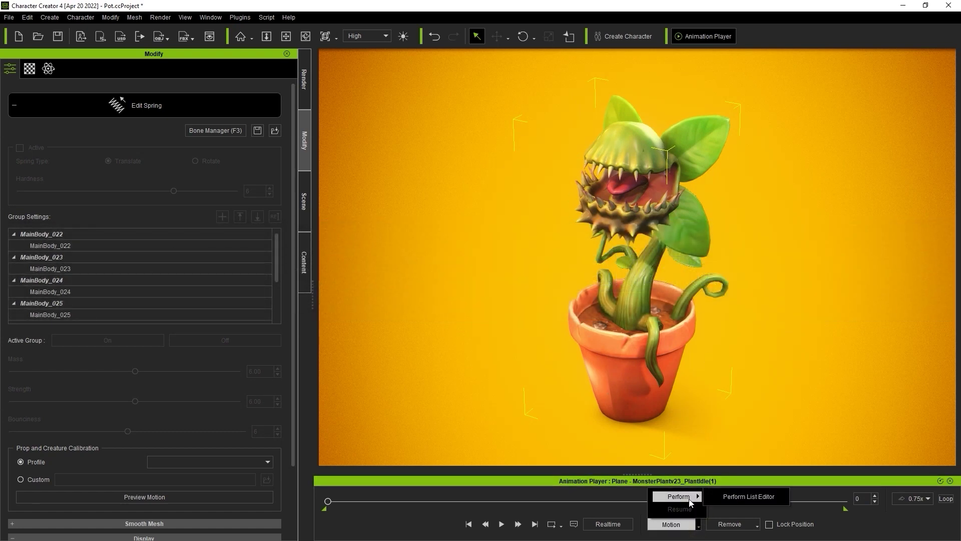
pyautogui.click(766, 501)
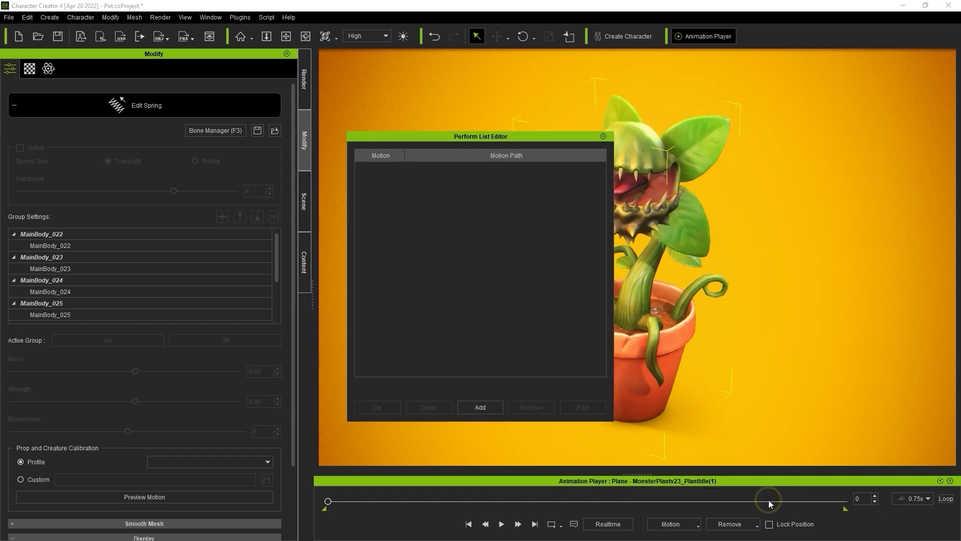
pyautogui.click(488, 406)
pyautogui.click(383, 87)
pyautogui.click(424, 332)
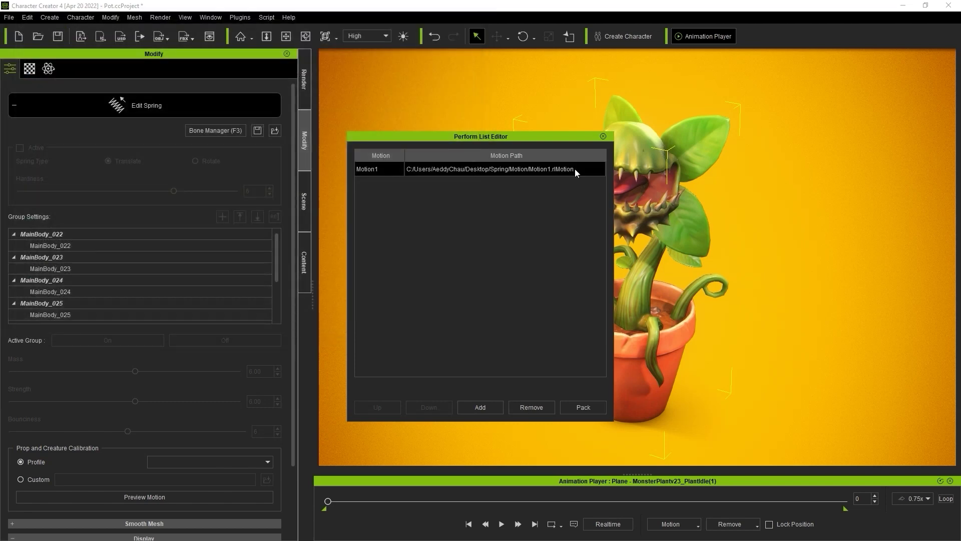
pyautogui.click(603, 136)
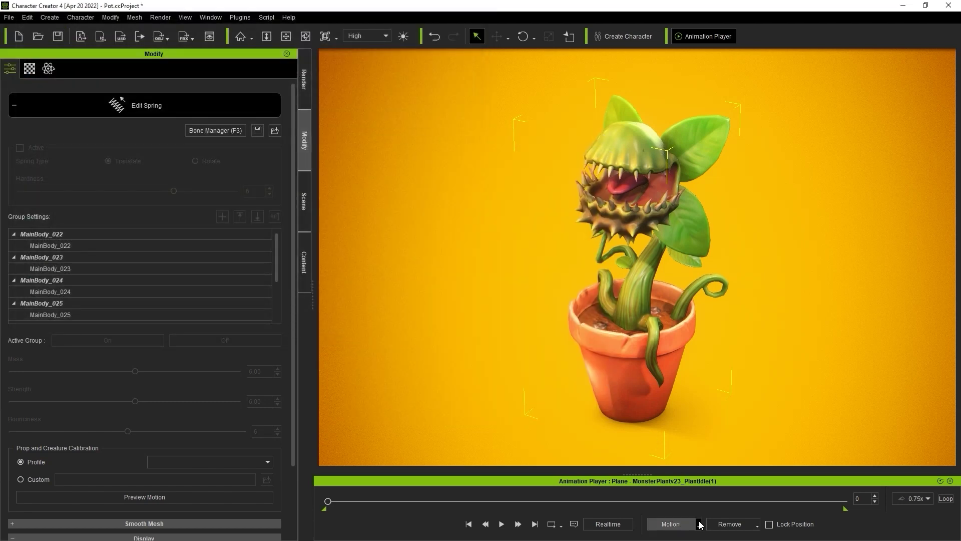
# Apply the Motion1 perform motion to the monster plant and play it
pyautogui.click(668, 524)
pyautogui.moveTo(696, 495)
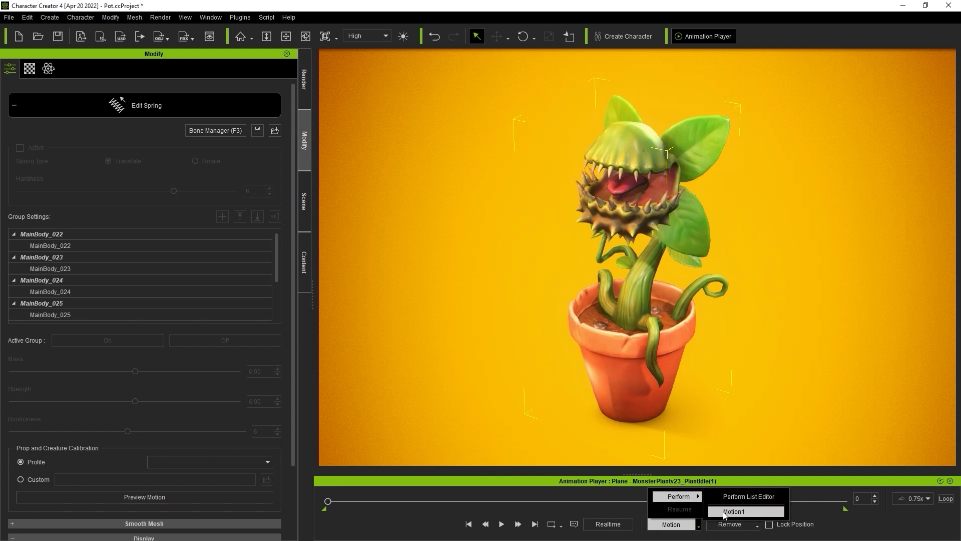
pyautogui.click(751, 514)
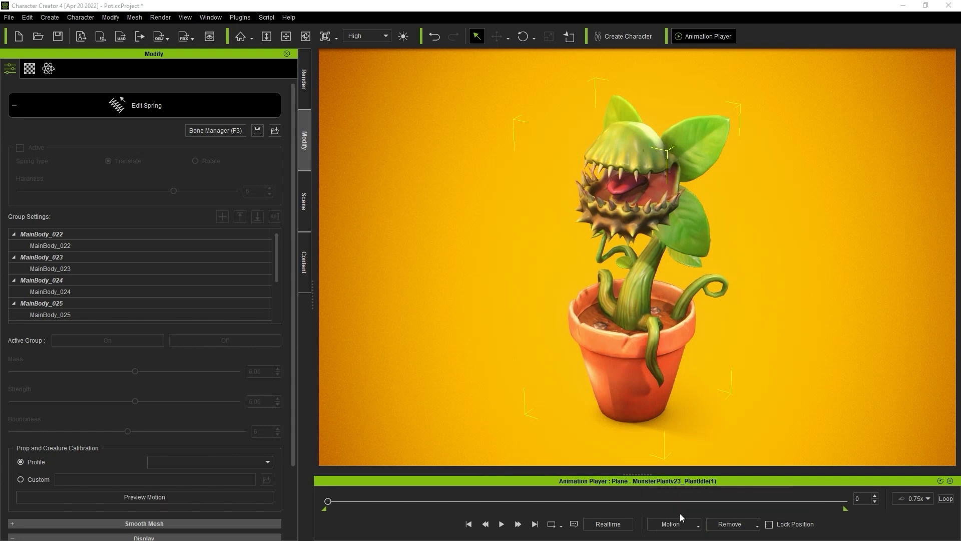
pyautogui.click(501, 523)
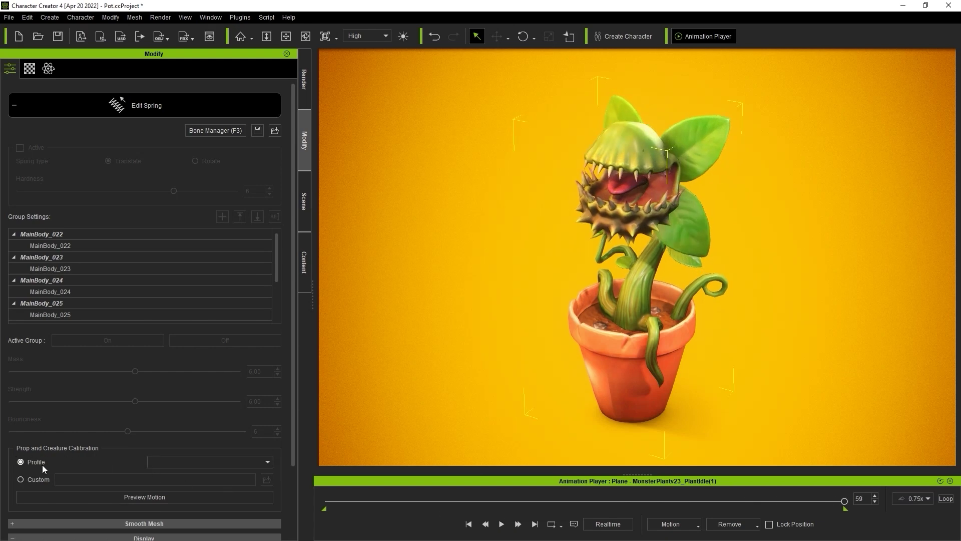
# Set the plant's Prop and Creature Calibration profile to Move around_Normal and preview the motion
pyautogui.click(235, 461)
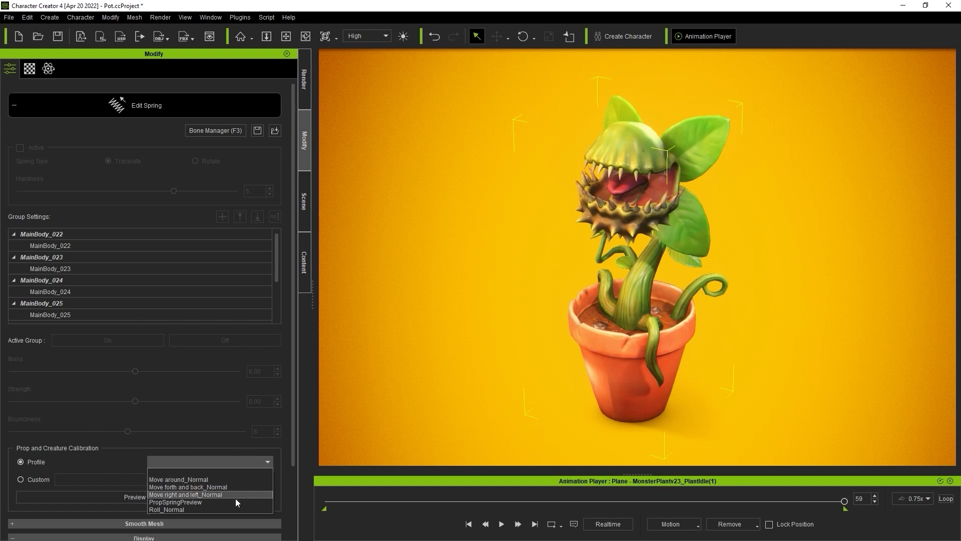
pyautogui.click(234, 477)
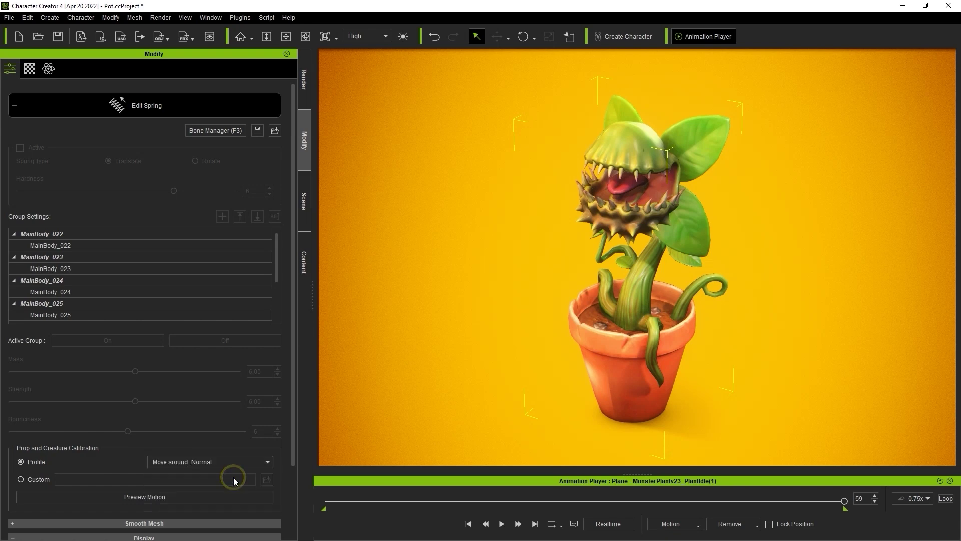
pyautogui.click(160, 496)
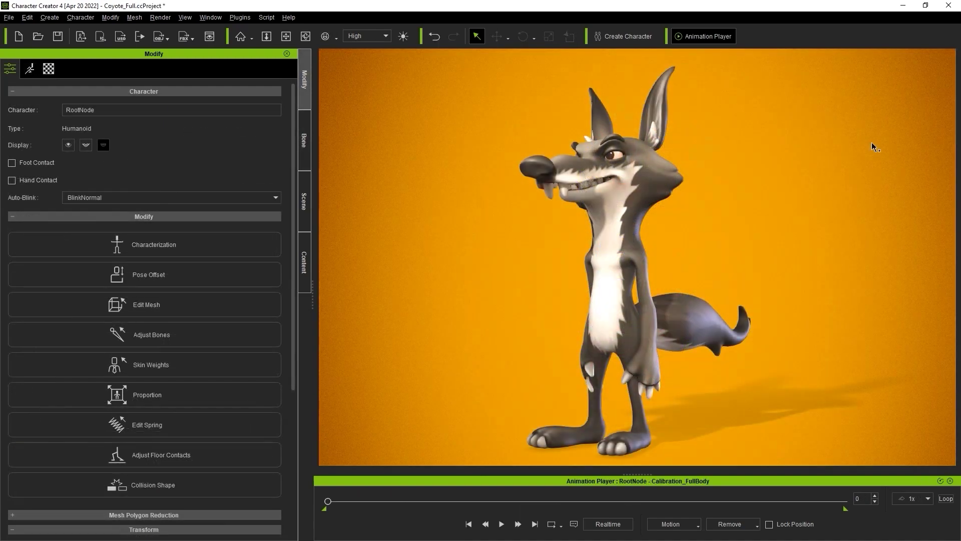
# Send the coyote character to iClone and bring up its Spring settings there
pyautogui.click(613, 180)
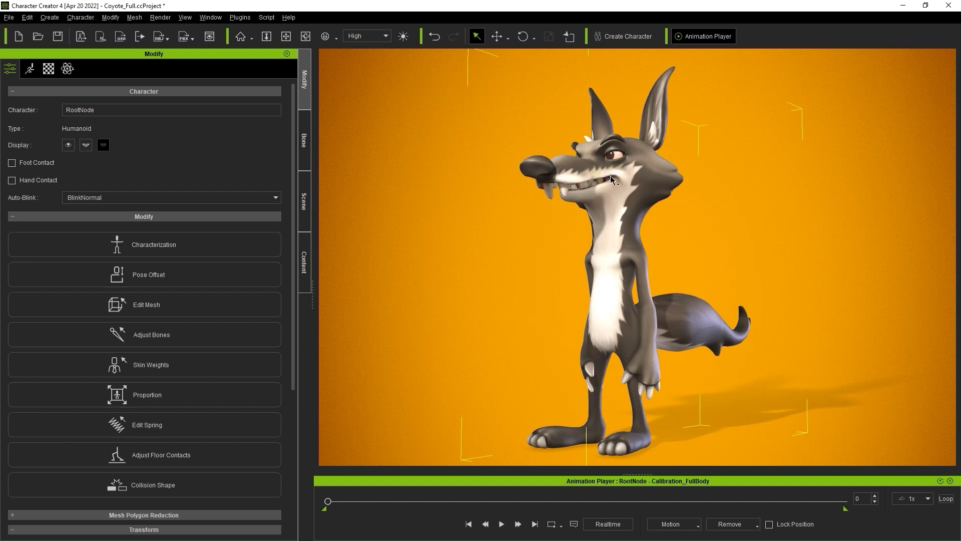
pyautogui.click(100, 38)
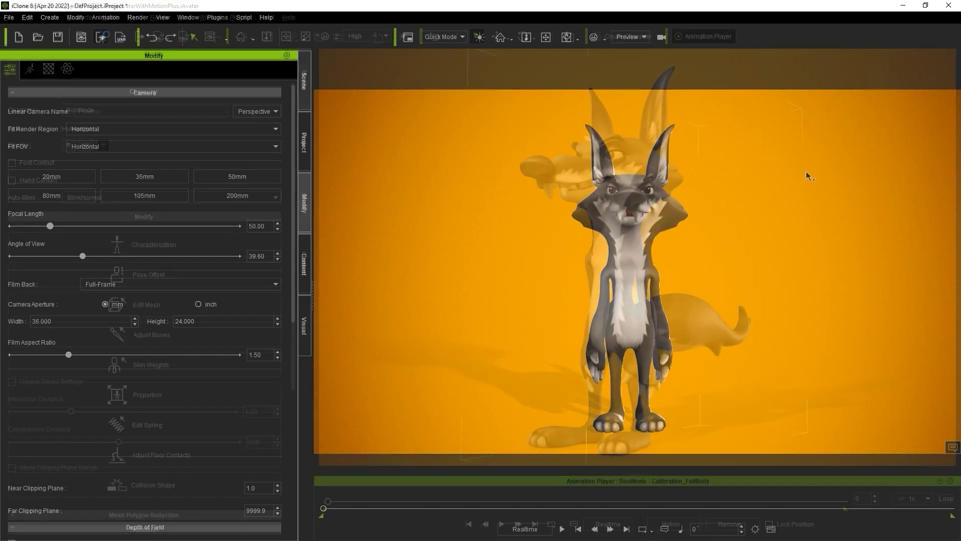
pyautogui.click(638, 214)
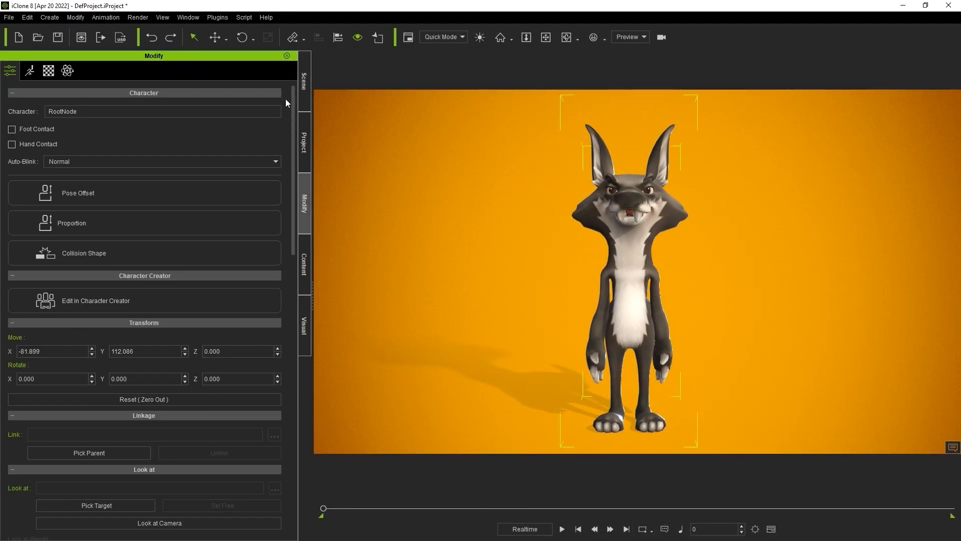
pyautogui.moveTo(292, 105); pyautogui.dragTo(290, 382)
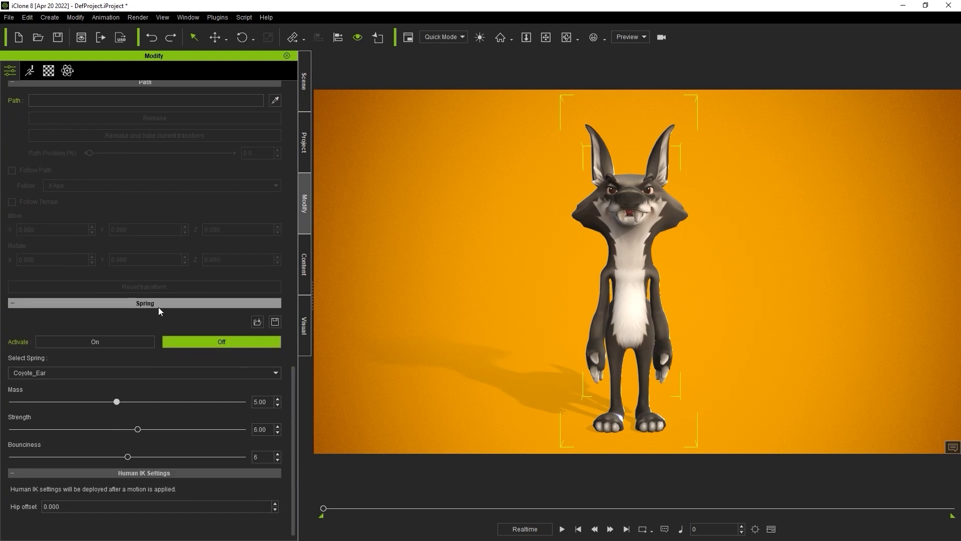
# Toggle the coyote's spring activation on and off, and switch the selected spring to Coyote_Tail and back to Coyote_Ear
pyautogui.click(134, 341)
pyautogui.click(192, 340)
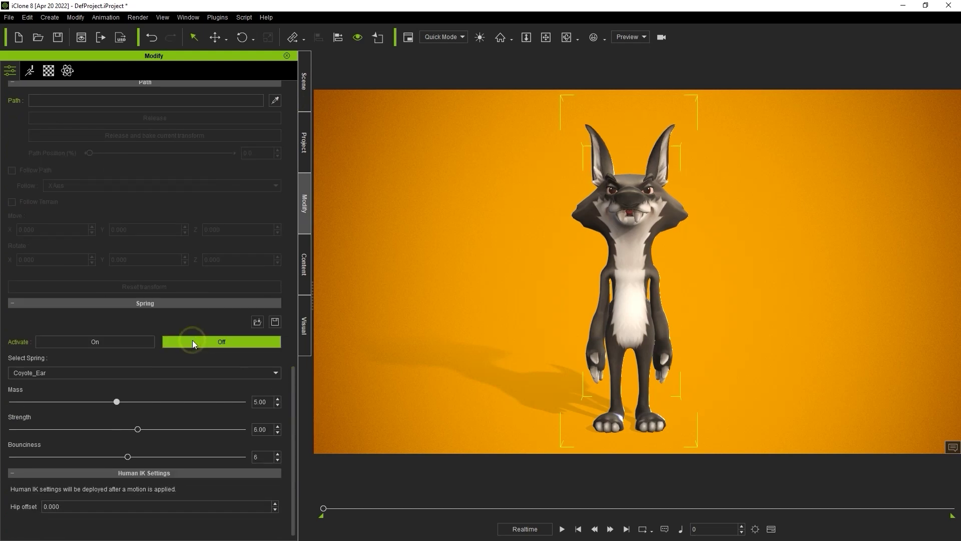
pyautogui.click(199, 376)
pyautogui.click(191, 390)
pyautogui.click(193, 375)
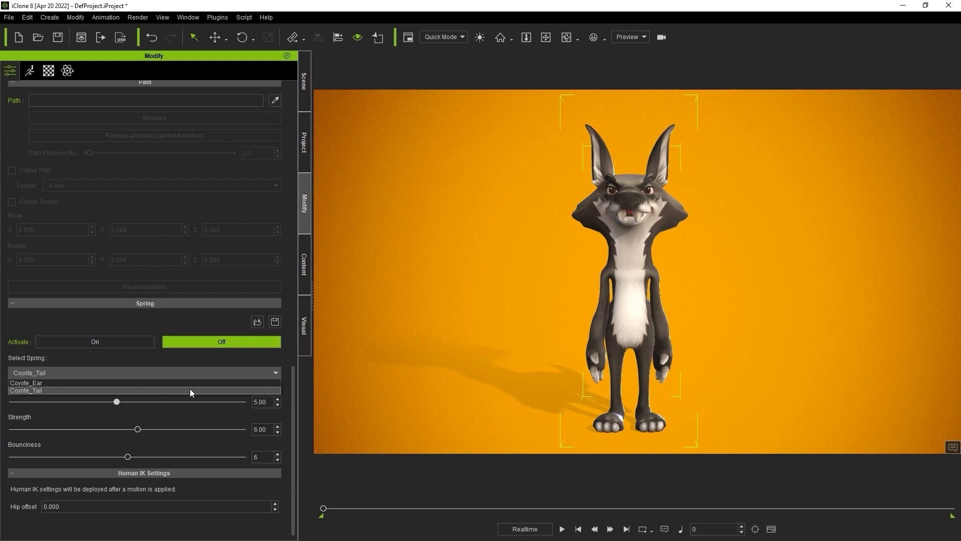
pyautogui.click(187, 385)
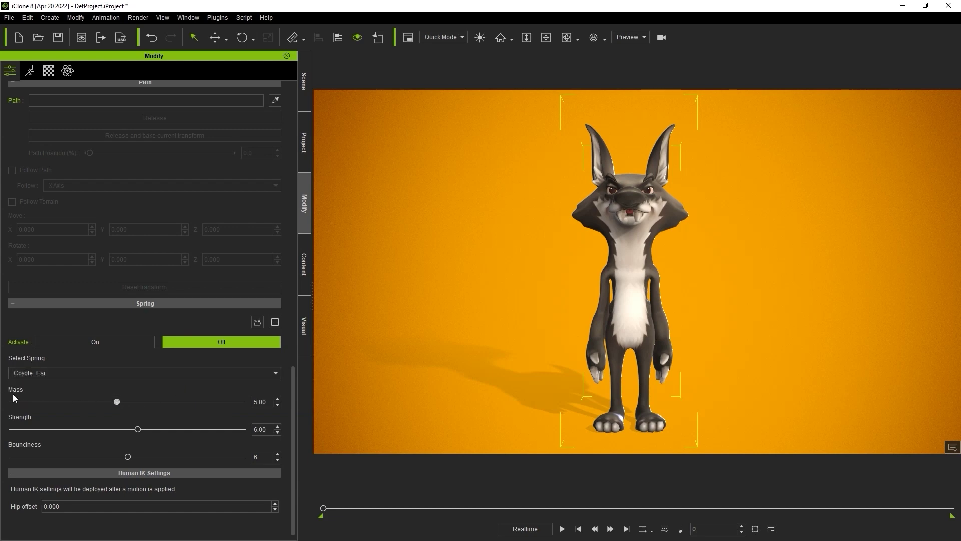